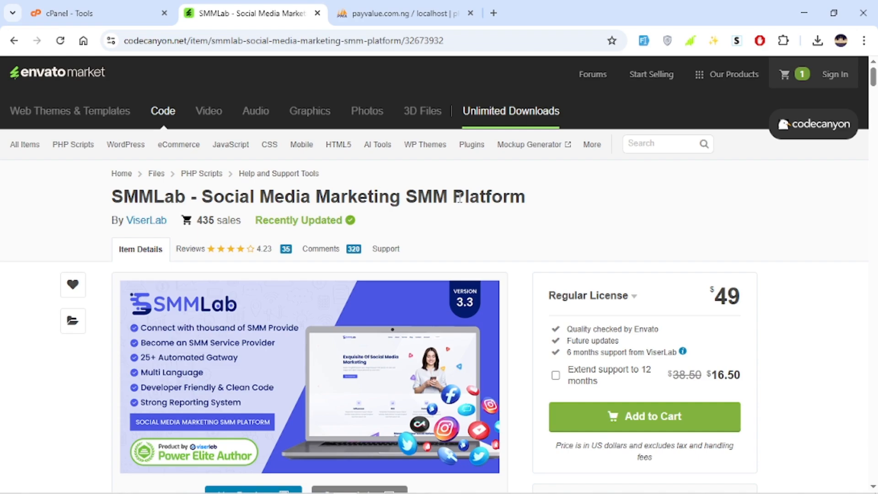
Scroll through the SMMLab product page on CodeCanyon to review its description, demo links and features
scroll(459, 197, "down", 8)
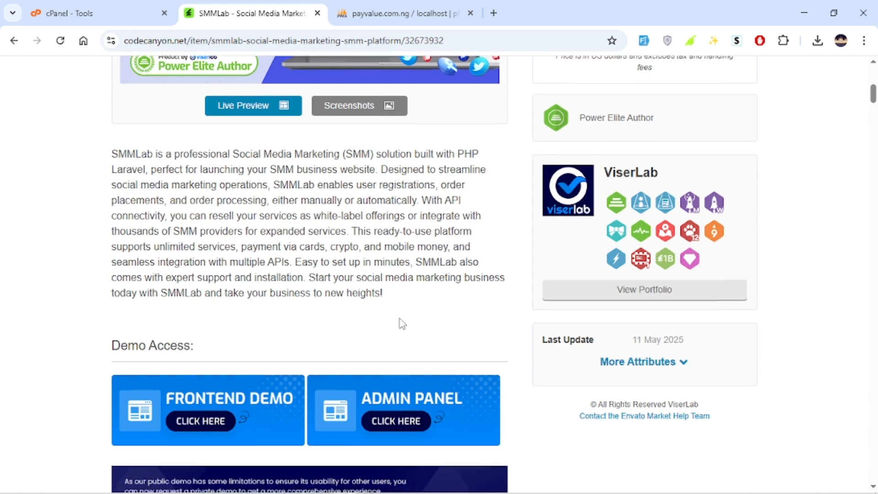
scroll(400, 324, "down", 1)
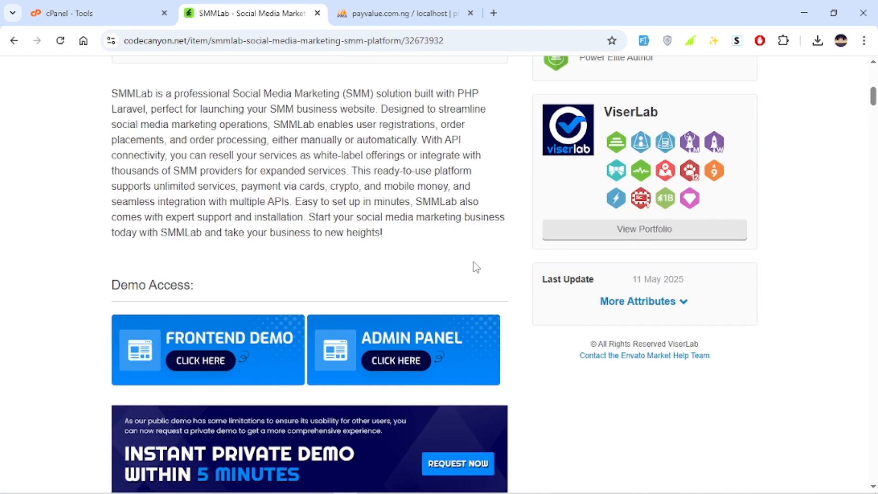
scroll(474, 269, "down", 3)
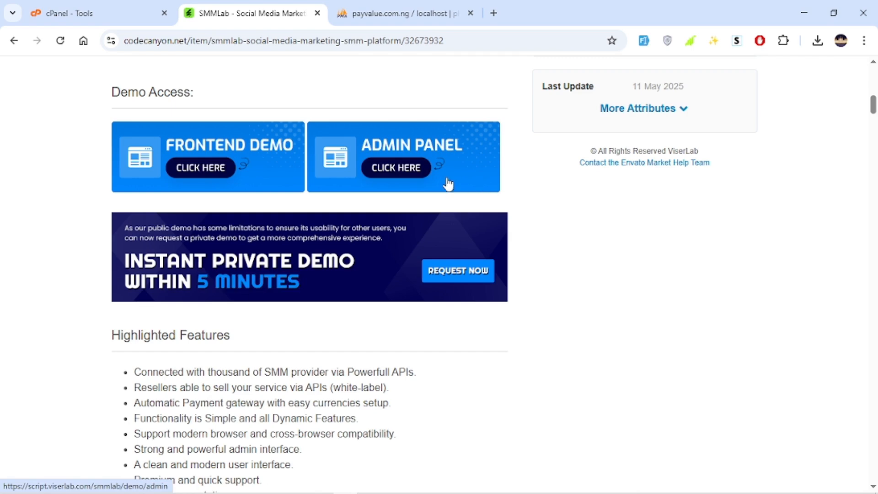
scroll(358, 333, "down", 1)
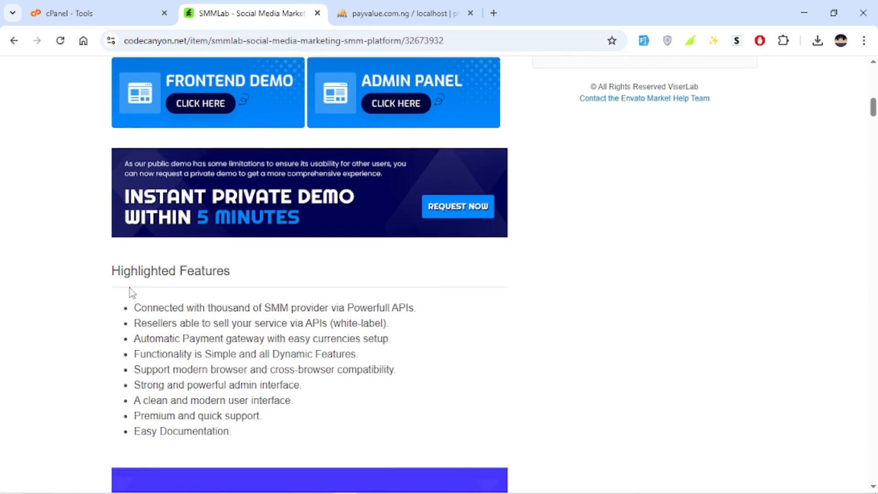
scroll(133, 293, "down", 2)
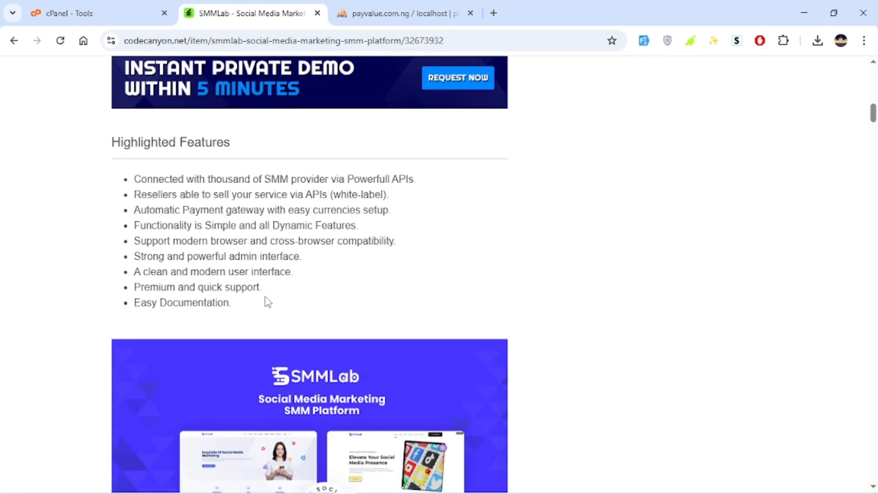
left_click_drag(264, 300, 210, 179)
left_click(479, 237)
scroll(479, 236, "down", 14)
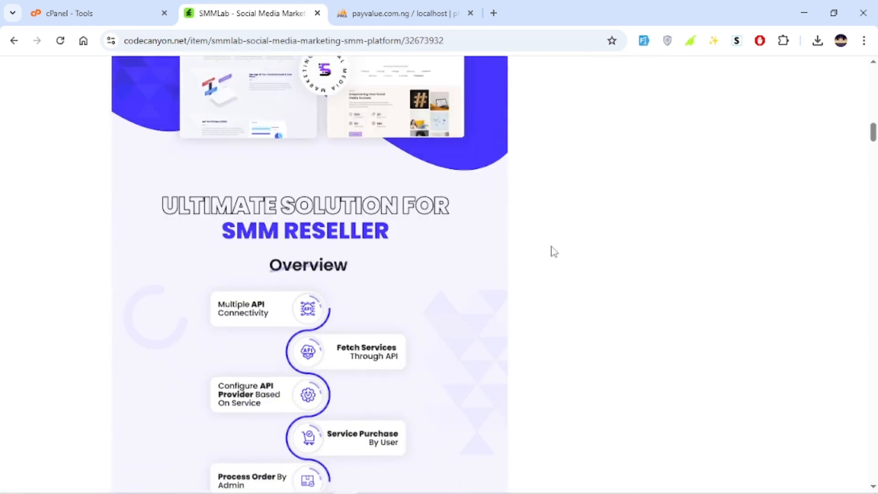
scroll(590, 227, "up", 20)
scroll(602, 195, "up", 5)
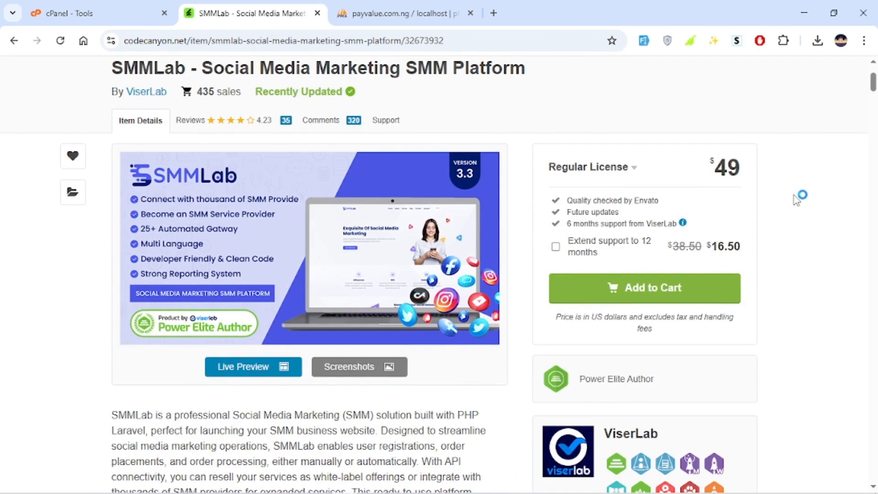
scroll(777, 201, "up", 3)
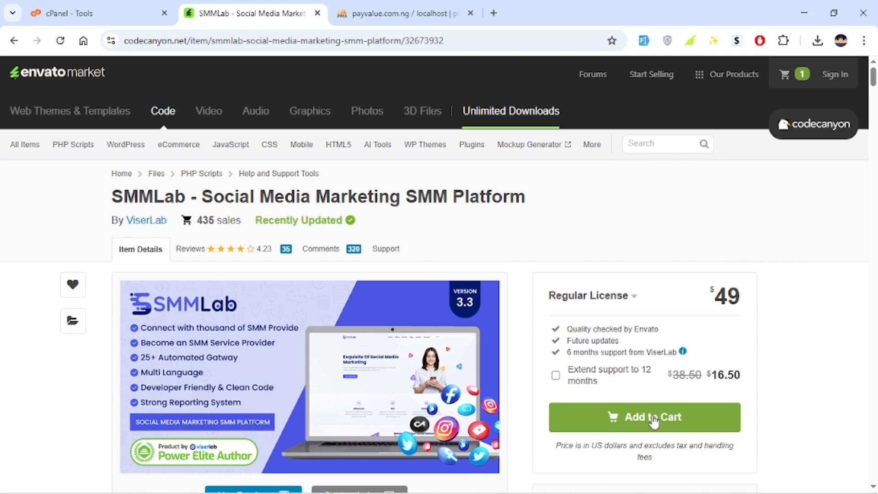
scroll(505, 276, "down", 2)
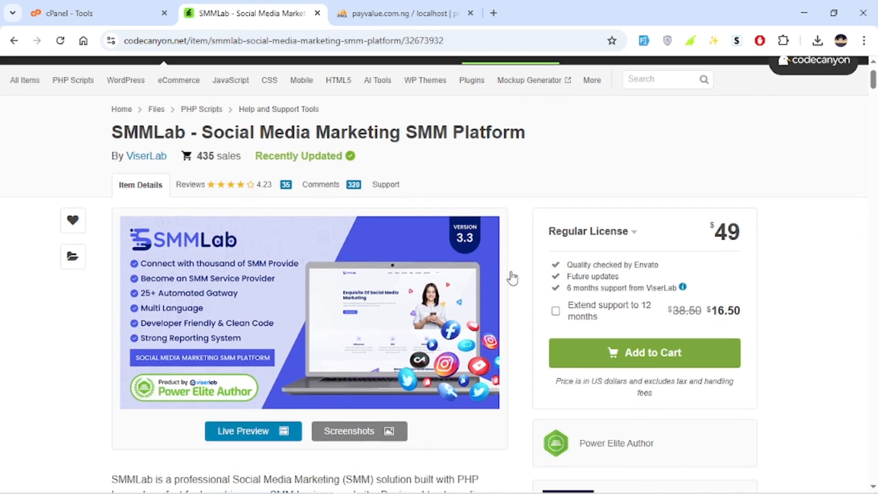
Switch to File Explorer and browse the downloaded SMMLab package folder
mouse_move(528, 477)
mouse_move(368, 484)
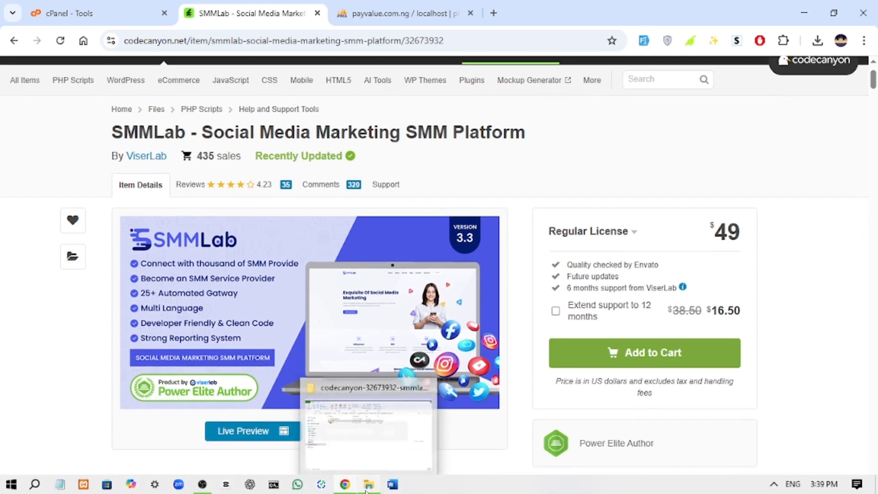
left_click(358, 447)
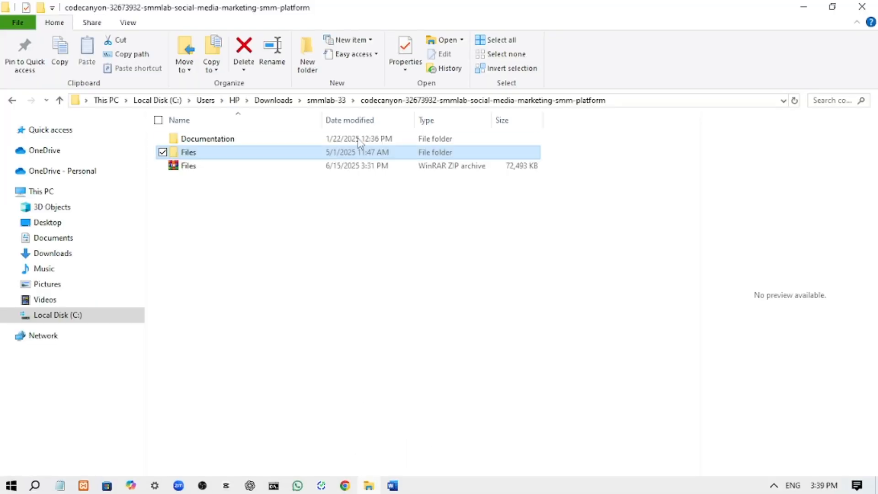
left_click(327, 101)
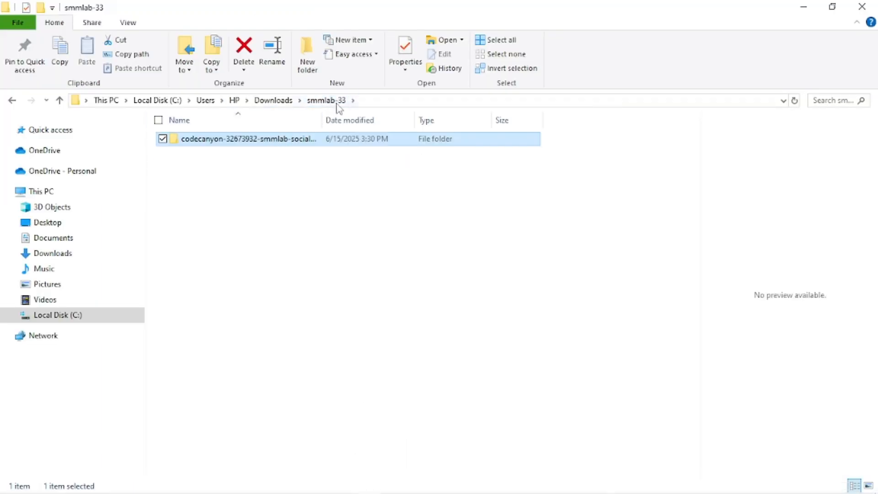
double_click(319, 141)
left_click_drag(412, 337, 358, 139)
left_click(398, 139)
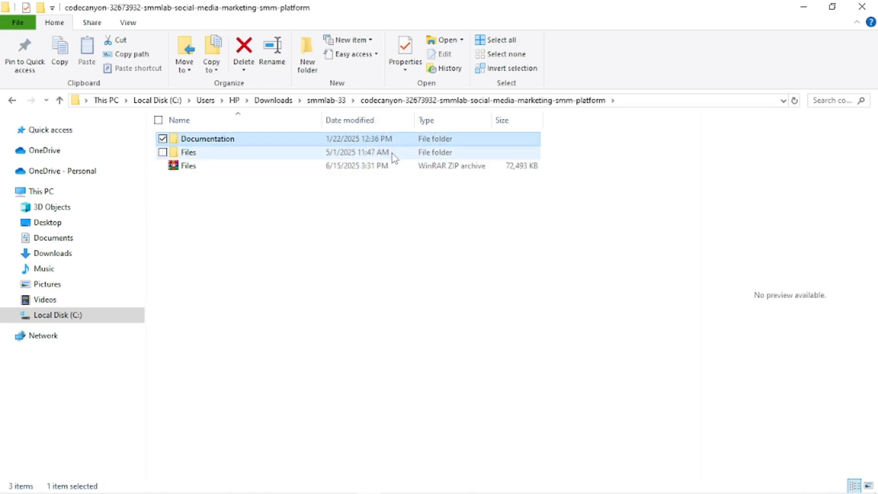
left_click(394, 155)
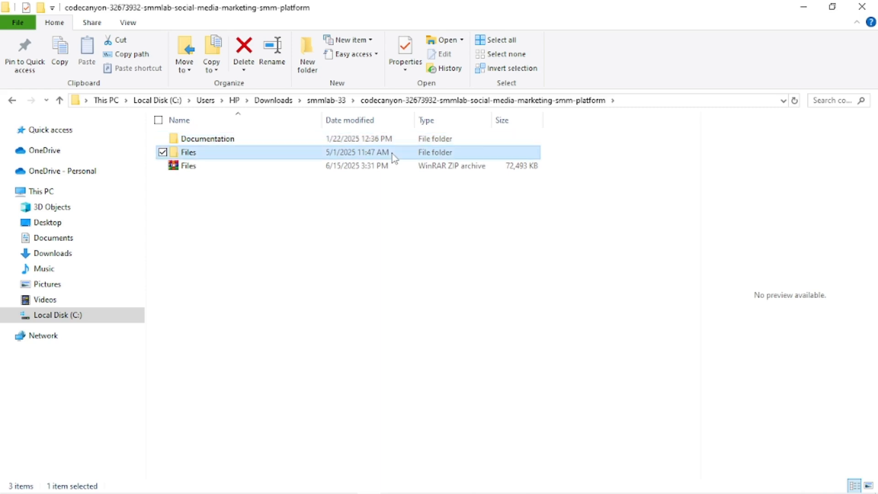
right_click(395, 158)
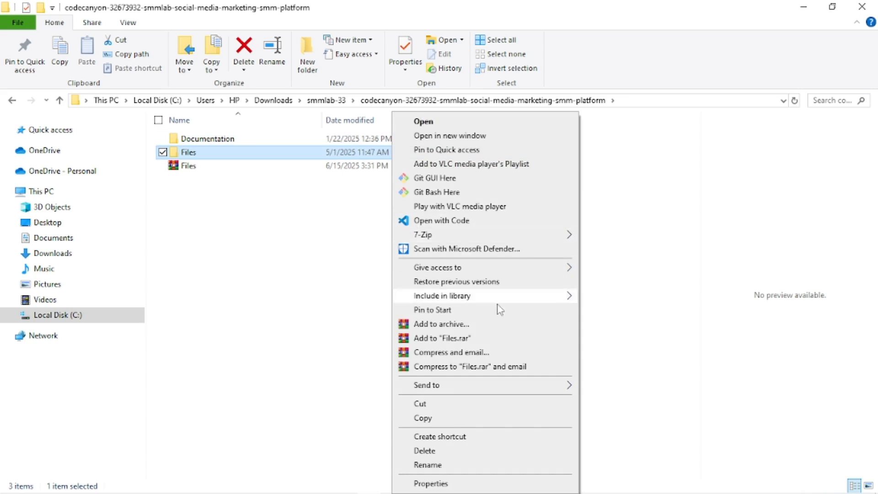
left_click(457, 324)
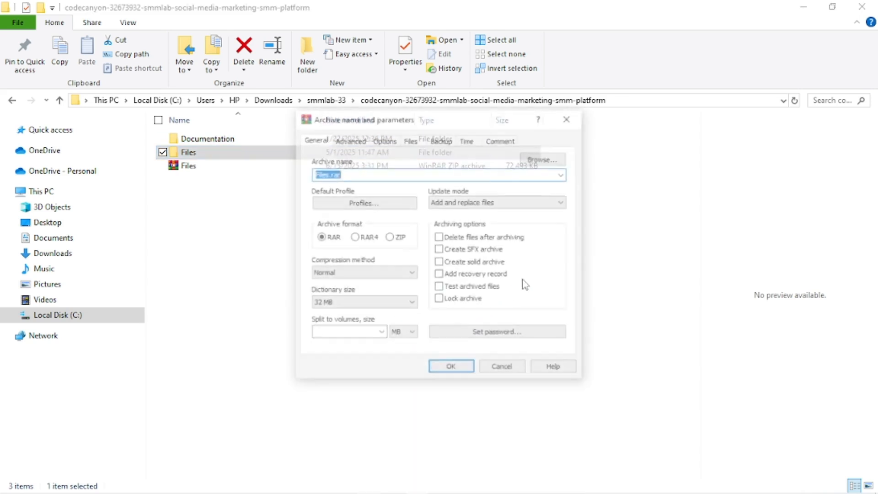
left_click(401, 238)
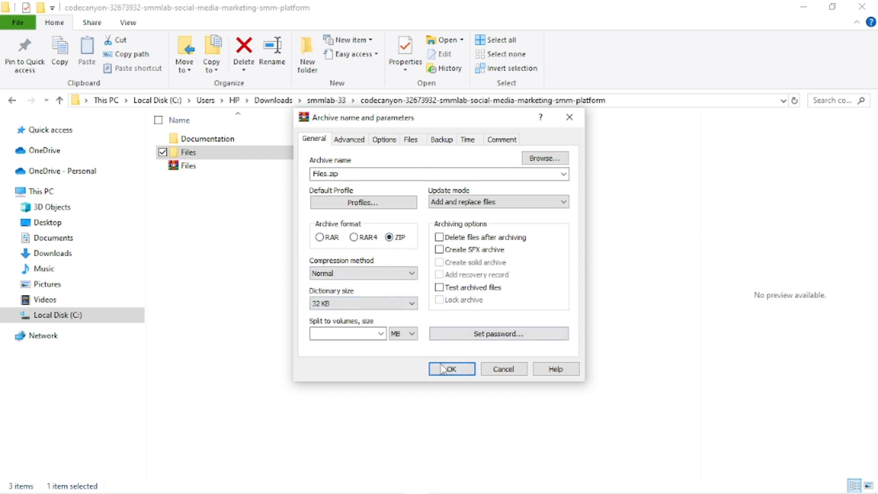
left_click(569, 117)
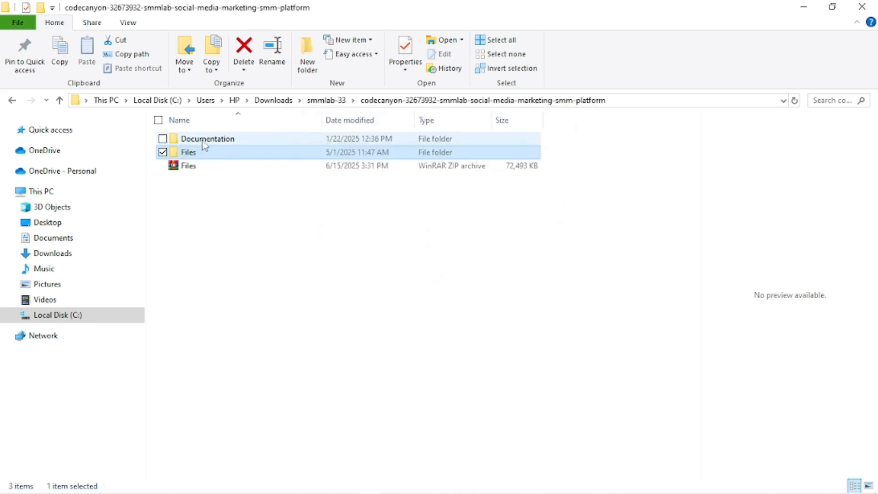
left_click(199, 167)
right_click(198, 168)
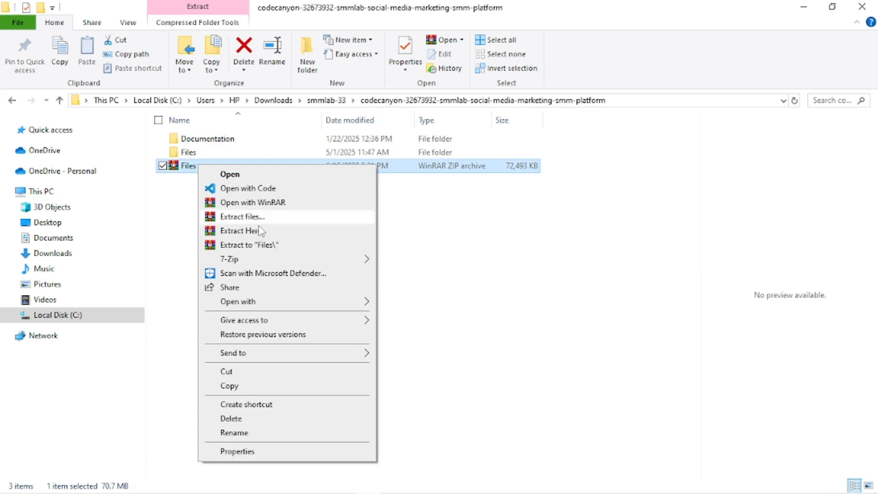
left_click(470, 229)
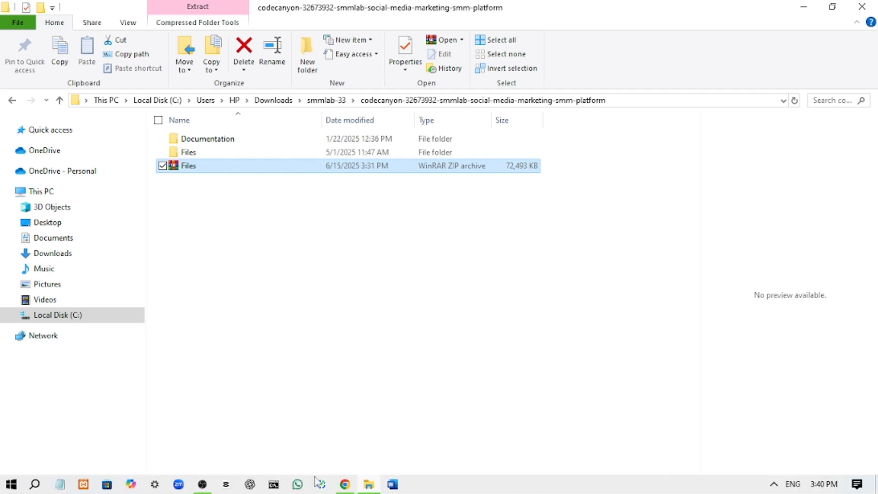
Return to the browser's cPanel tab and open the File Manager
left_click(340, 487)
left_click(97, 4)
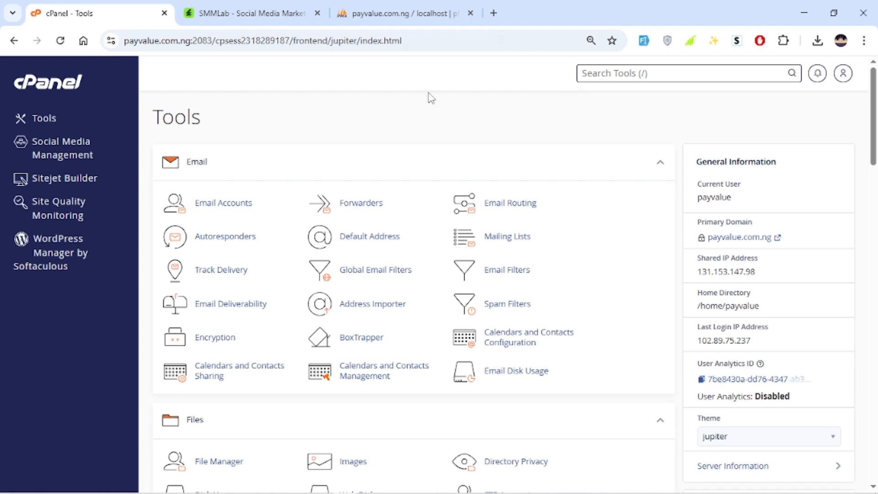
scroll(394, 241, "down", 7)
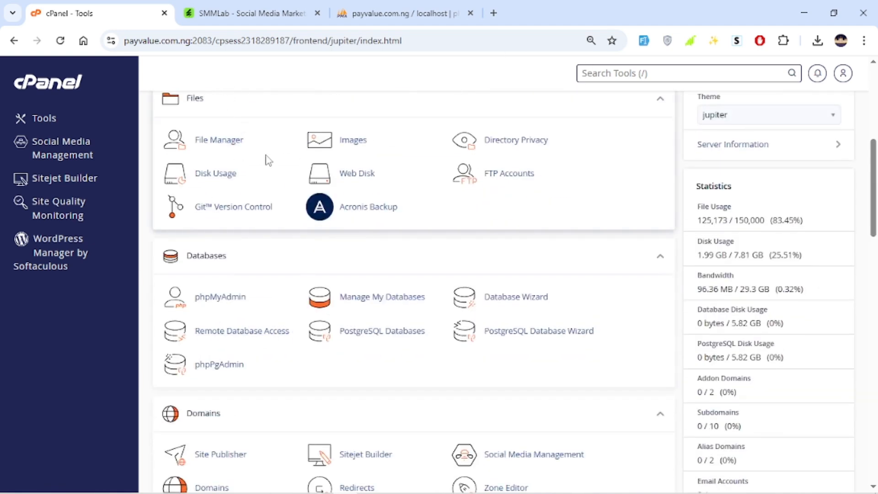
left_click(213, 142)
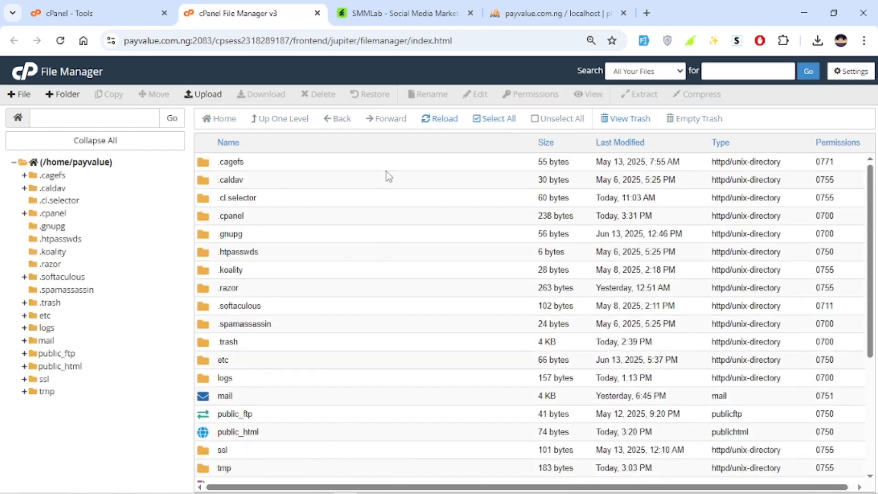
Open the public_html directory in File Manager
scroll(383, 183, "down", 1)
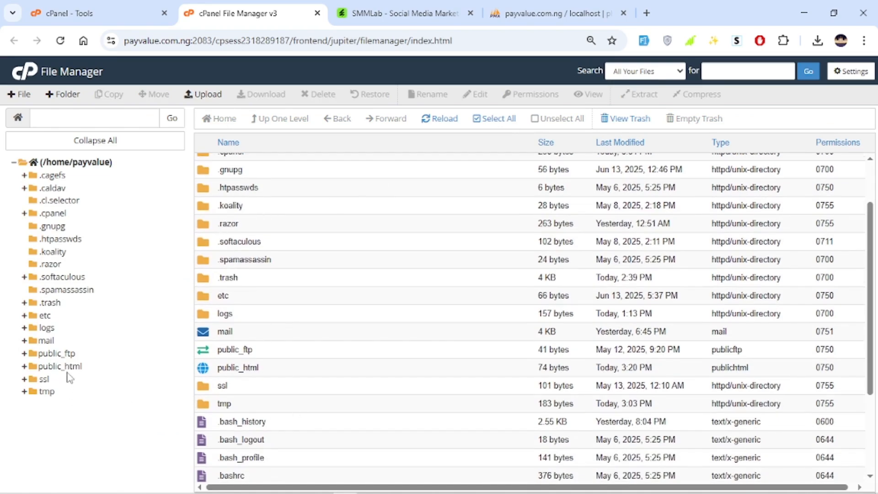
double_click(269, 370)
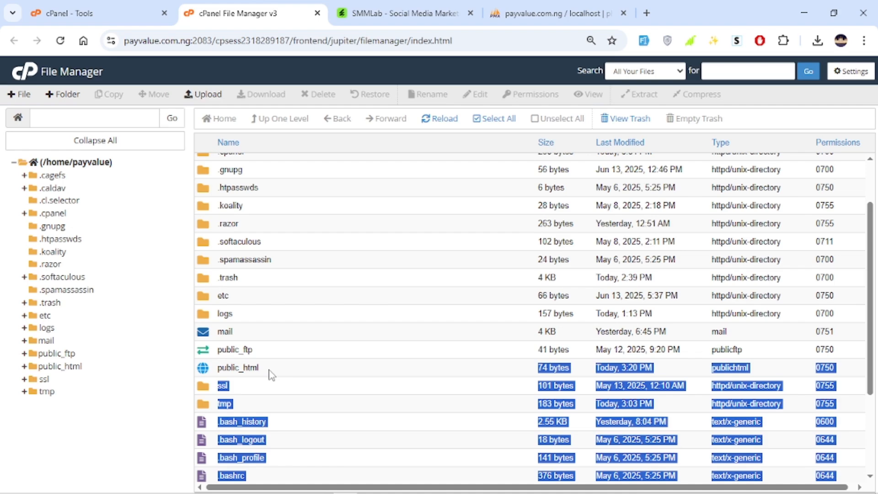
double_click(281, 369)
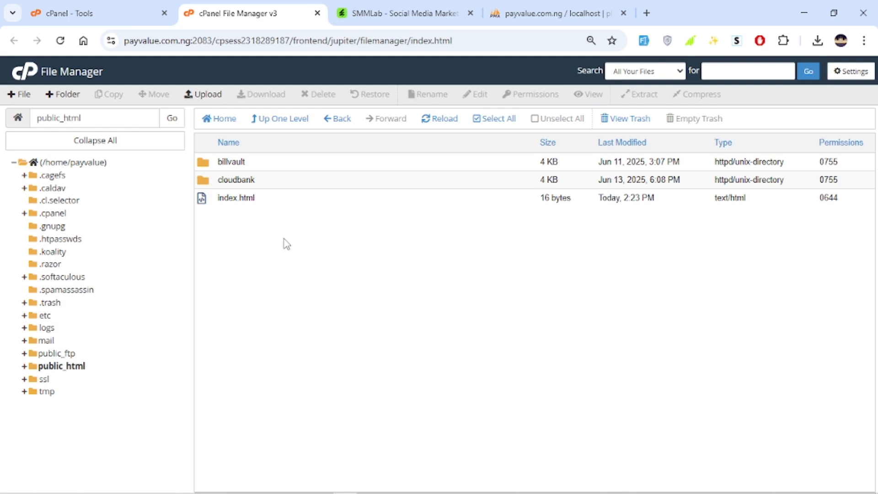
Create a new folder named smmlab inside public_html
left_click(255, 168)
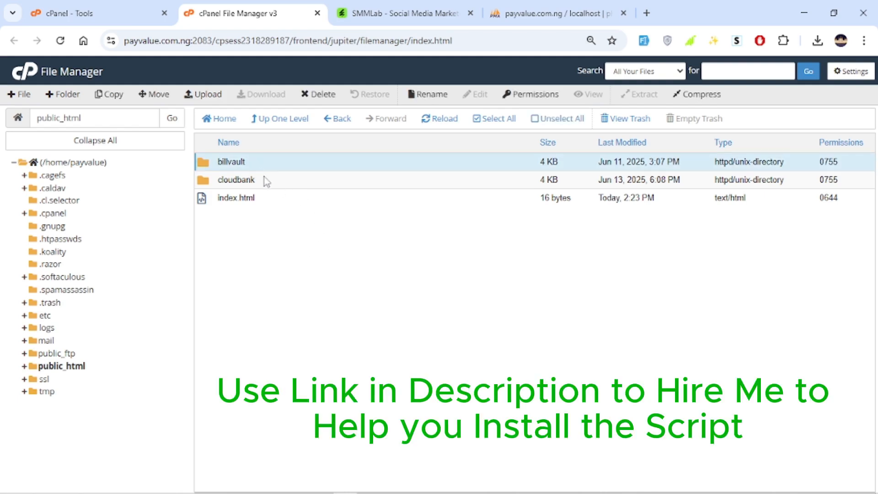
left_click(266, 181)
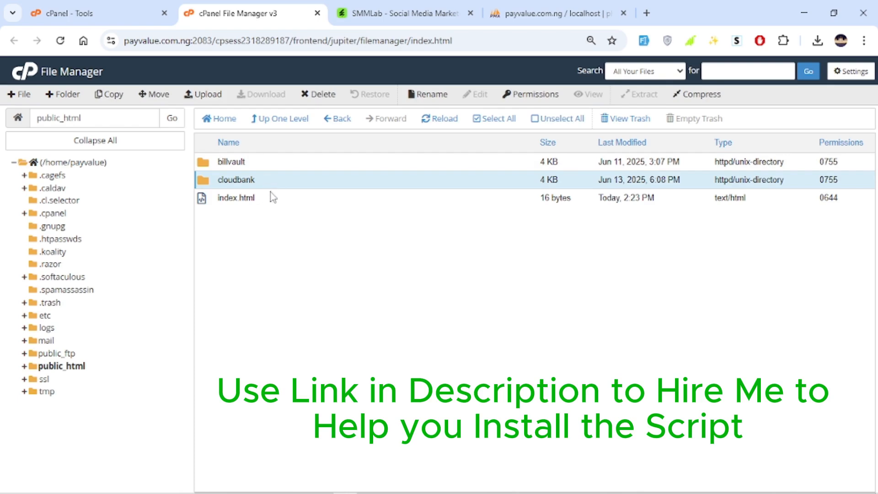
left_click(46, 103)
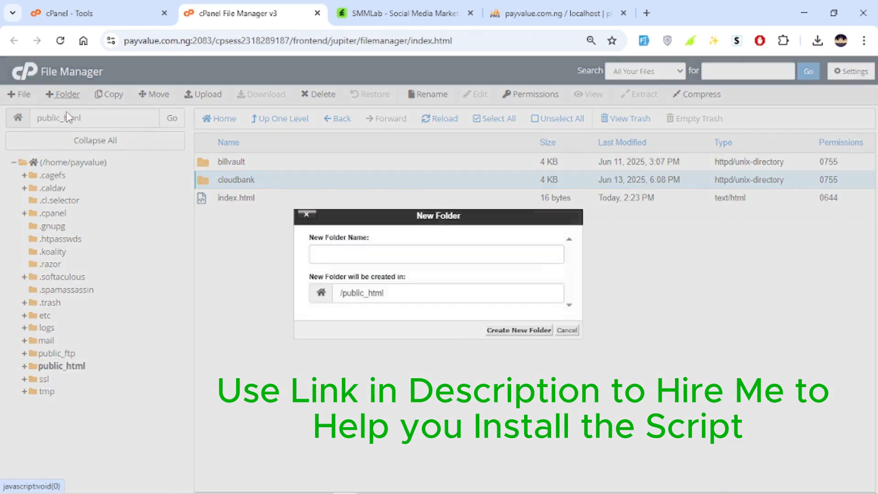
type("smml")
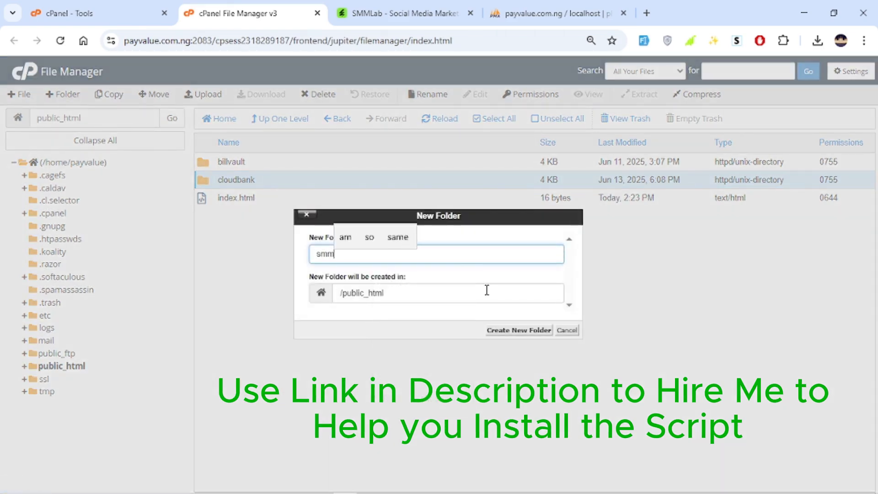
type("ab")
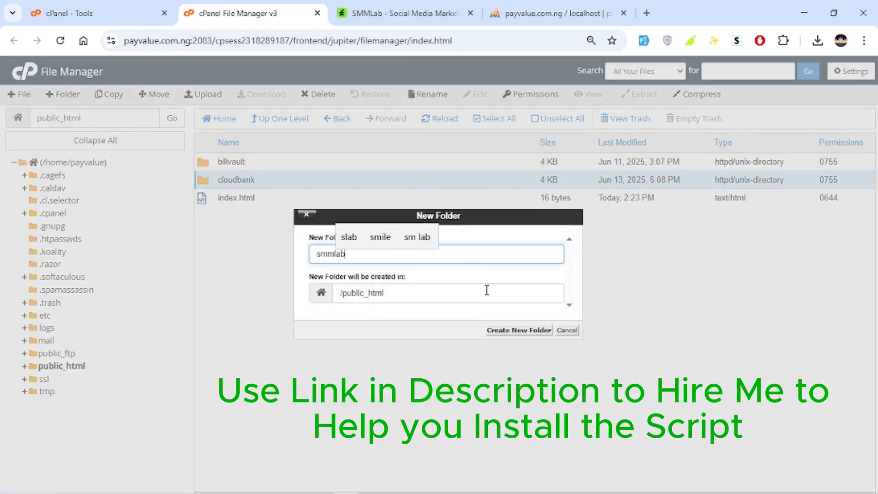
left_click(423, 265)
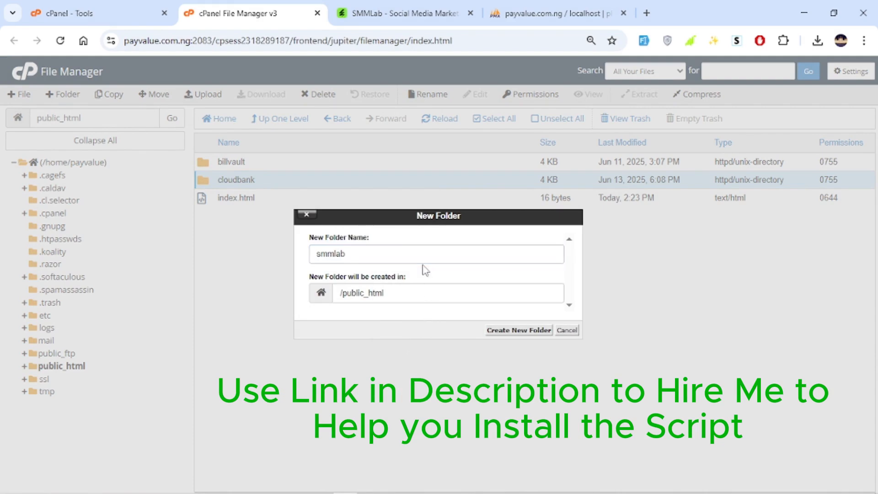
left_click(543, 330)
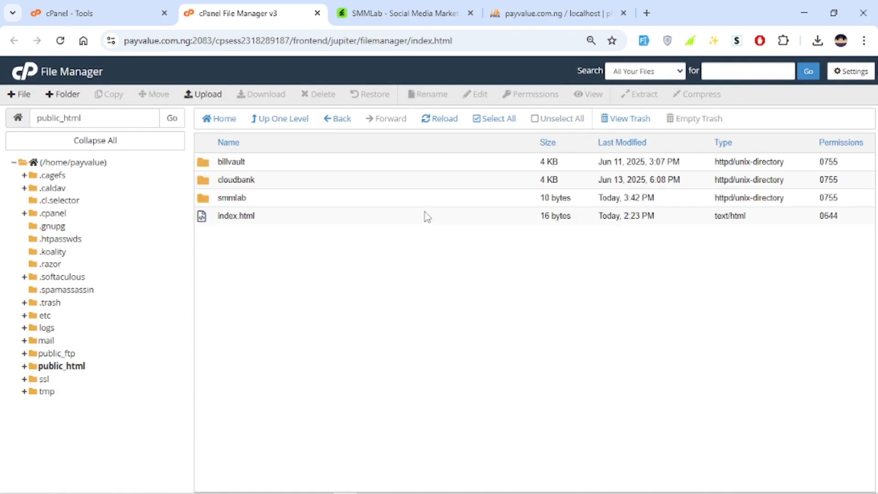
Open the smmlab folder and upload the Files.zip archive from the downloaded smmlab-33 SMMLab package into it
double_click(300, 195)
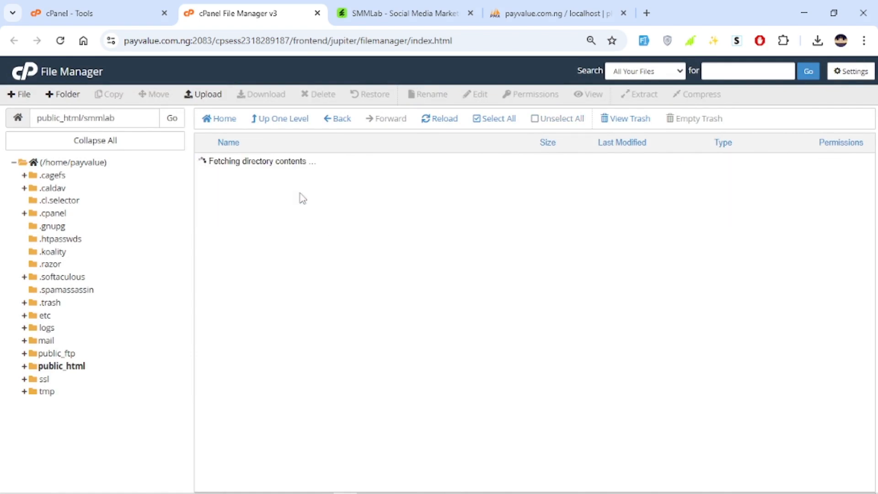
left_click(204, 94)
left_click(439, 259)
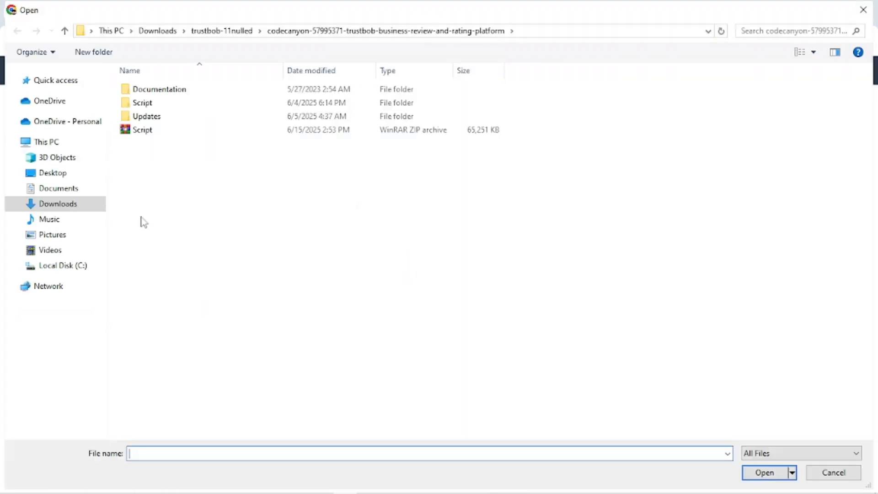
left_click(148, 31)
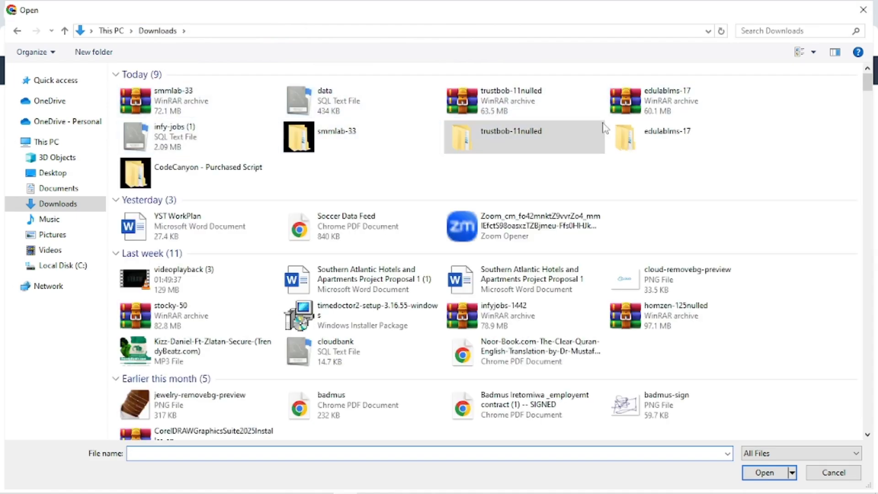
double_click(334, 133)
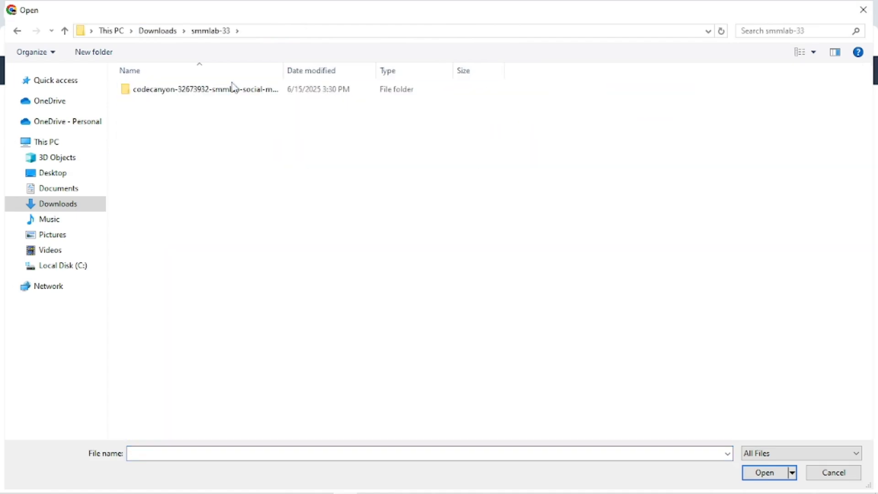
left_click(235, 95)
double_click(235, 94)
left_click(235, 120)
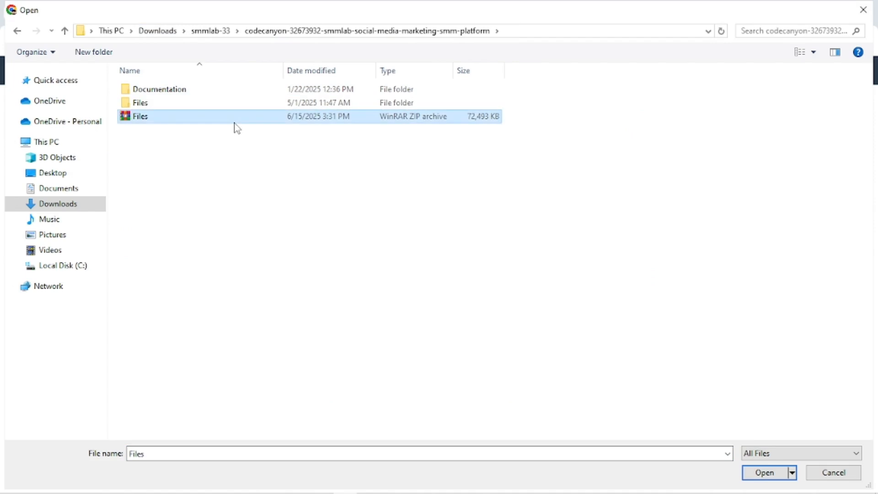
left_click(764, 476)
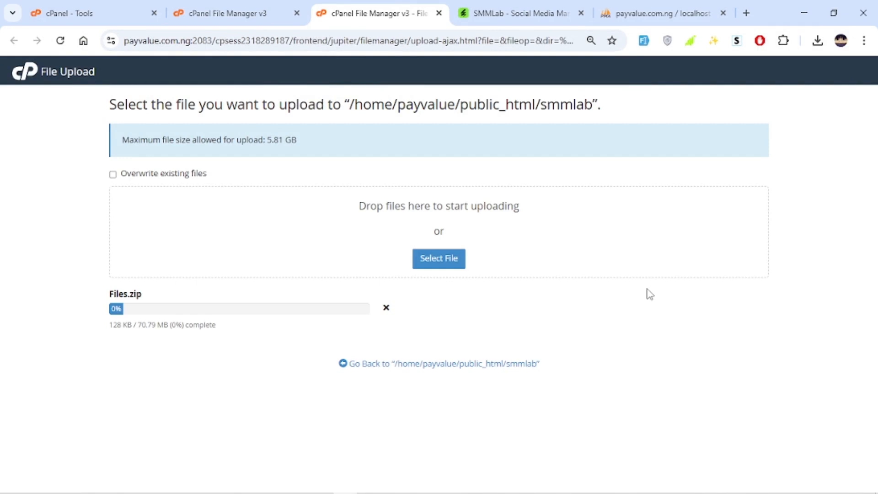
Open the package's Documentation index and read the How To Install section
left_click(804, 13)
double_click(274, 141)
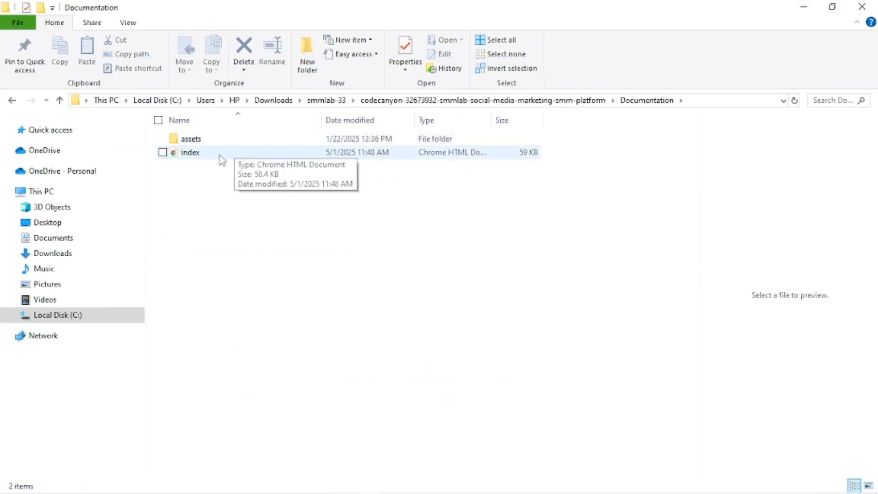
double_click(218, 155)
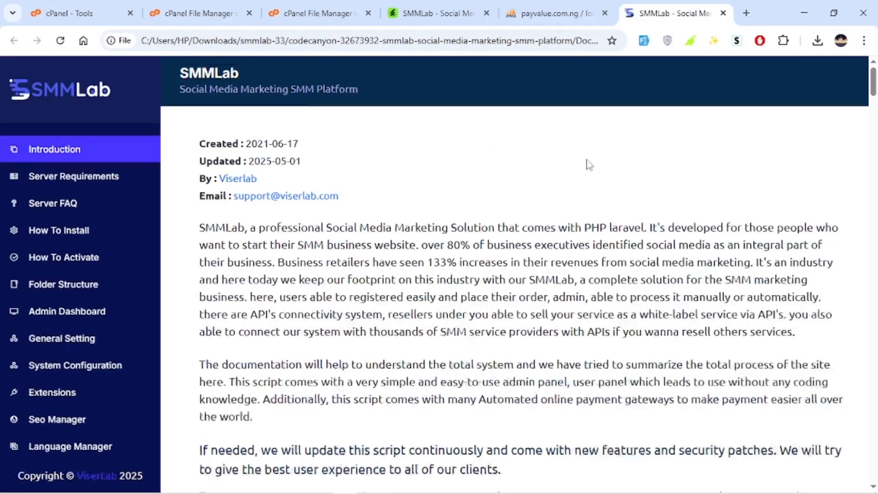
left_click(73, 176)
scroll(73, 211, "down", 3)
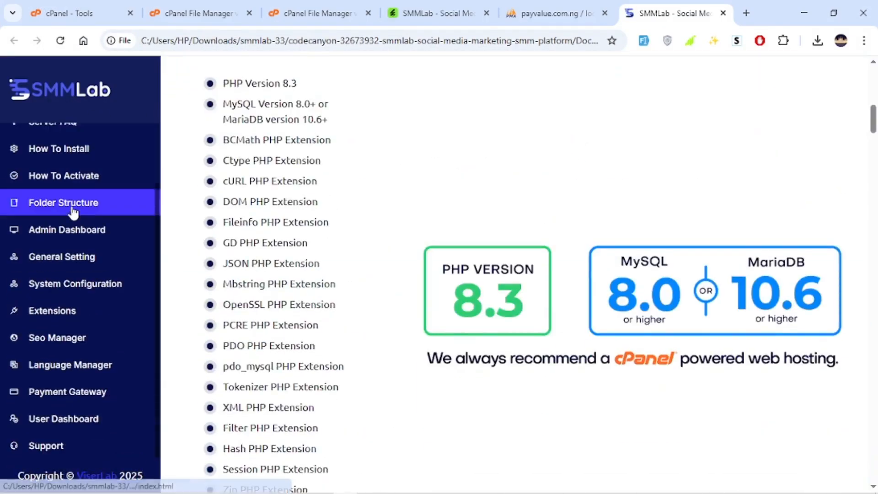
scroll(492, 221, "down", 3)
scroll(493, 221, "up", 10)
scroll(491, 217, "down", 5)
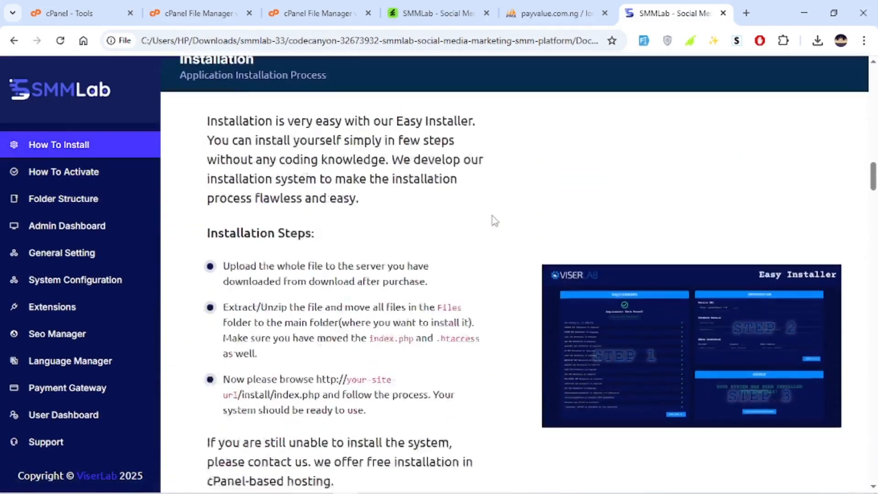
scroll(488, 215, "up", 3)
left_click_drag(274, 132, 345, 197)
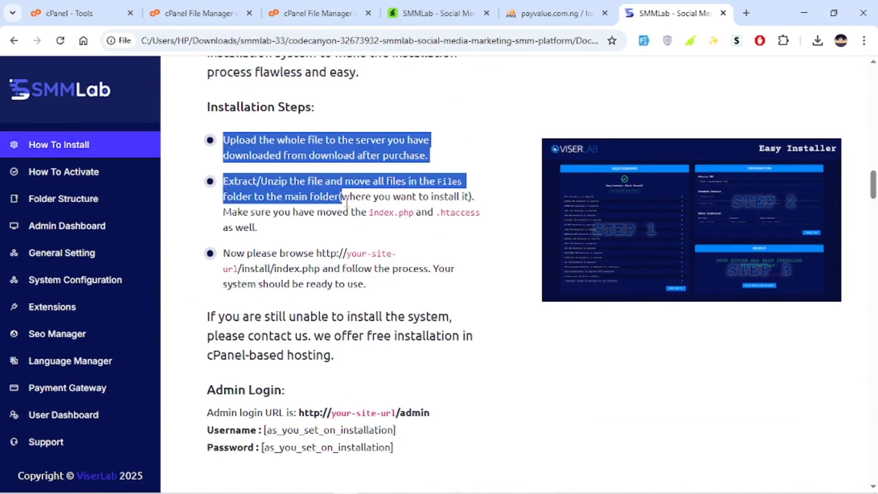
scroll(454, 243, "down", 8)
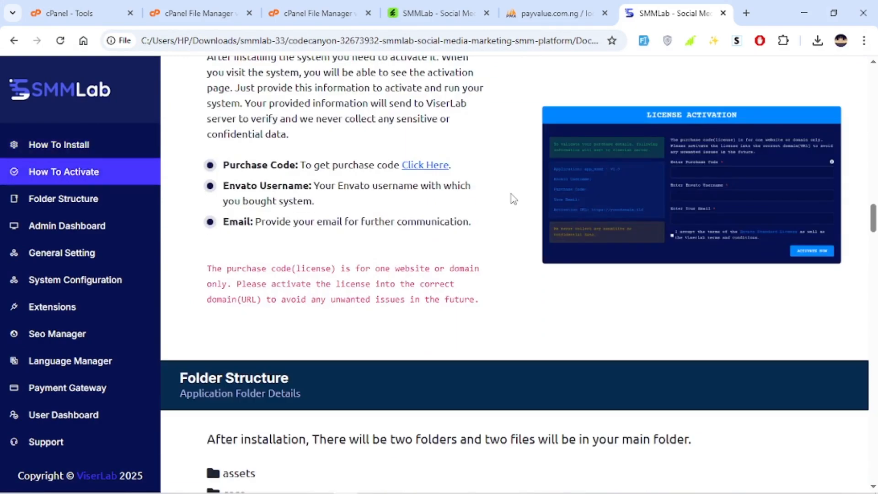
scroll(511, 193, "up", 8)
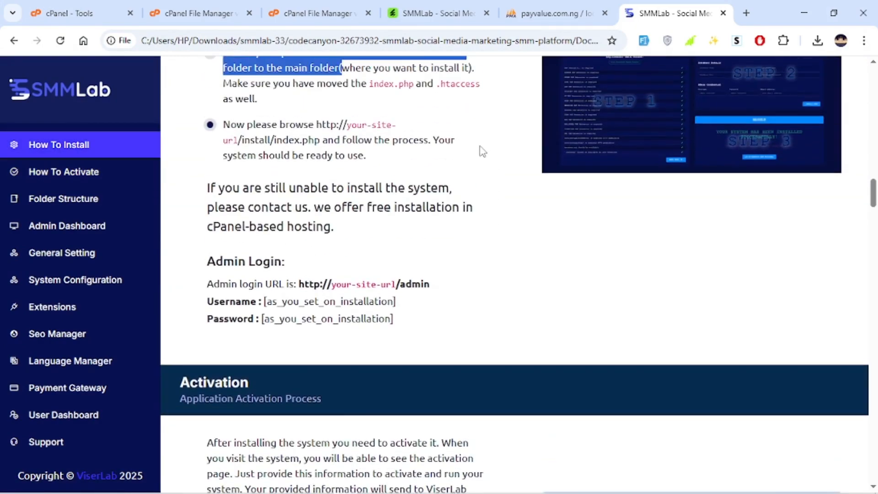
left_click(464, 195)
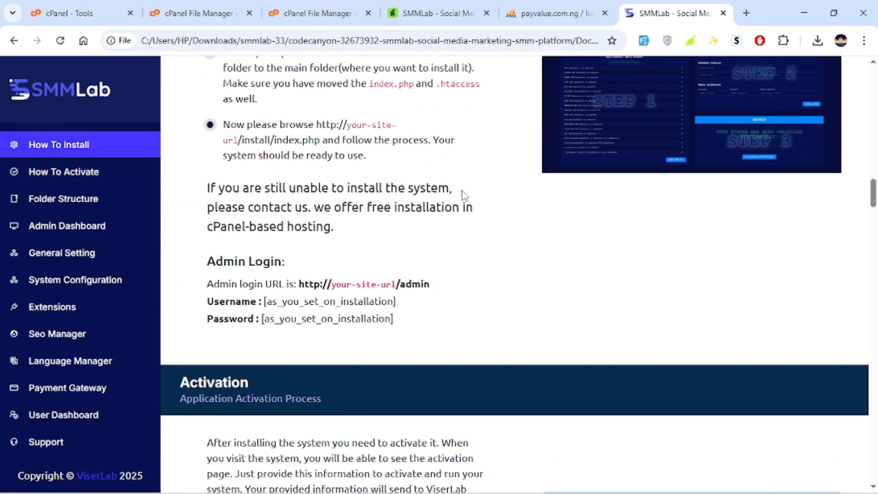
scroll(463, 192, "up", 6)
Check the progress of the Files.zip upload in its tab and return to the File Manager
left_click(420, 7)
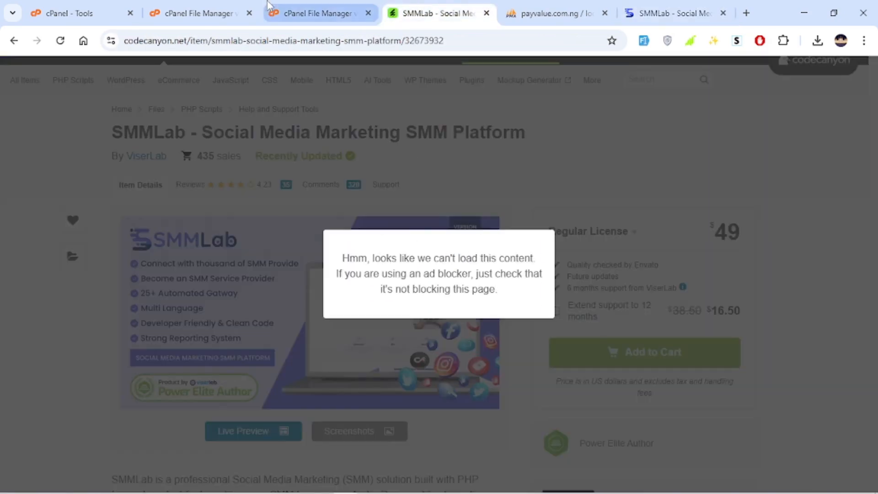
left_click(323, 10)
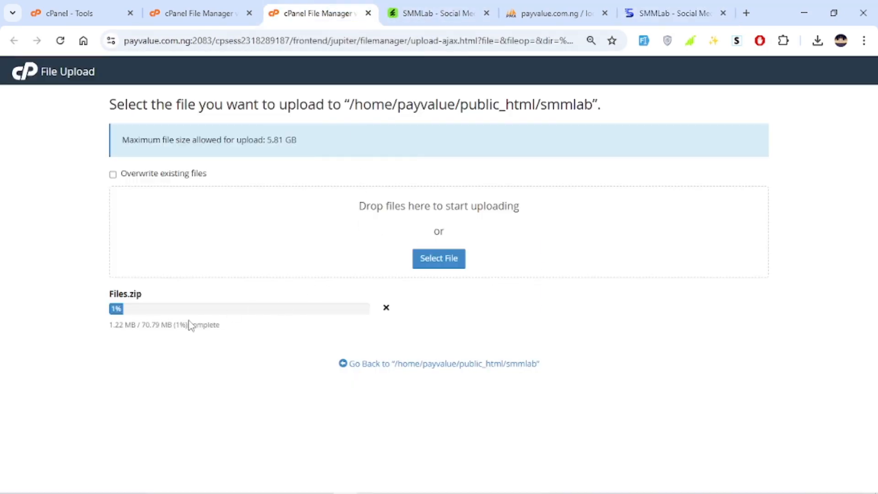
left_click_drag(204, 329, 115, 320)
left_click(155, 331)
left_click(201, 12)
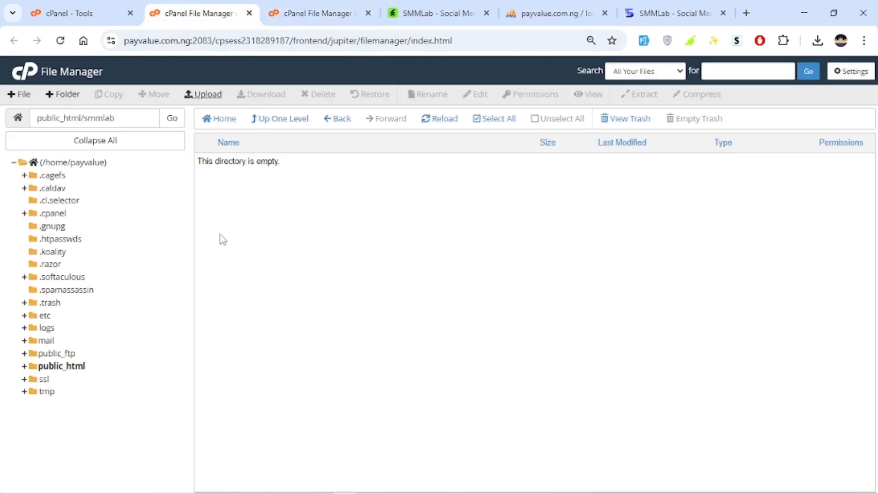
Create a new MySQL database named smmlab in Manage My Databases
left_click(64, 10)
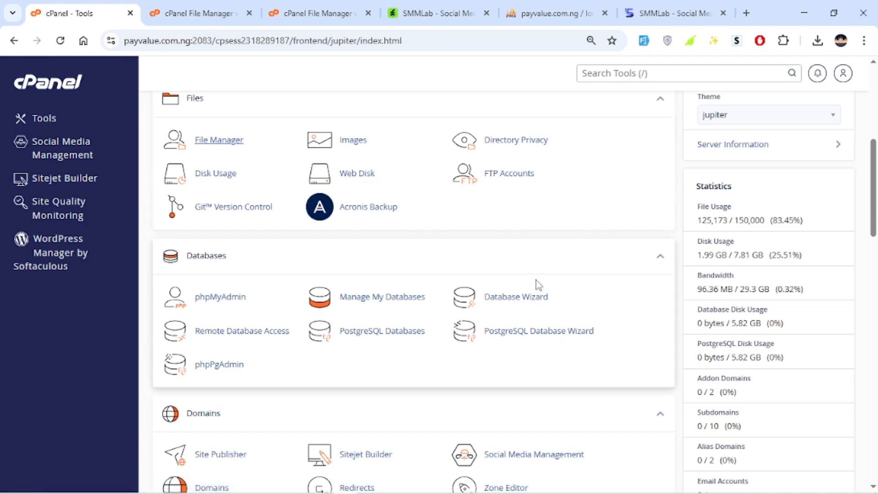
left_click(388, 296)
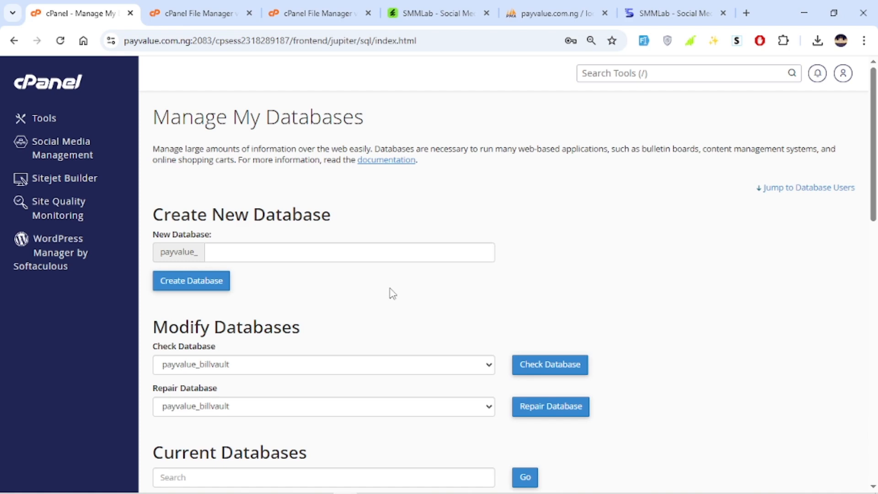
left_click(311, 246)
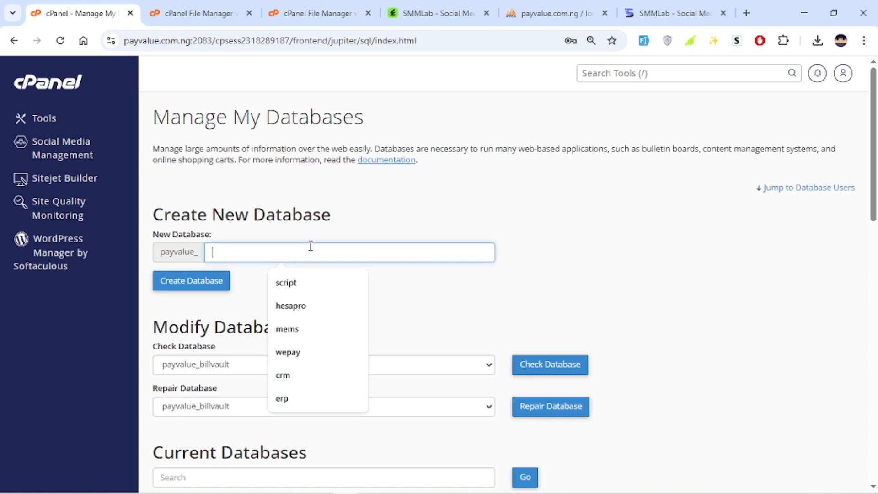
type("smm")
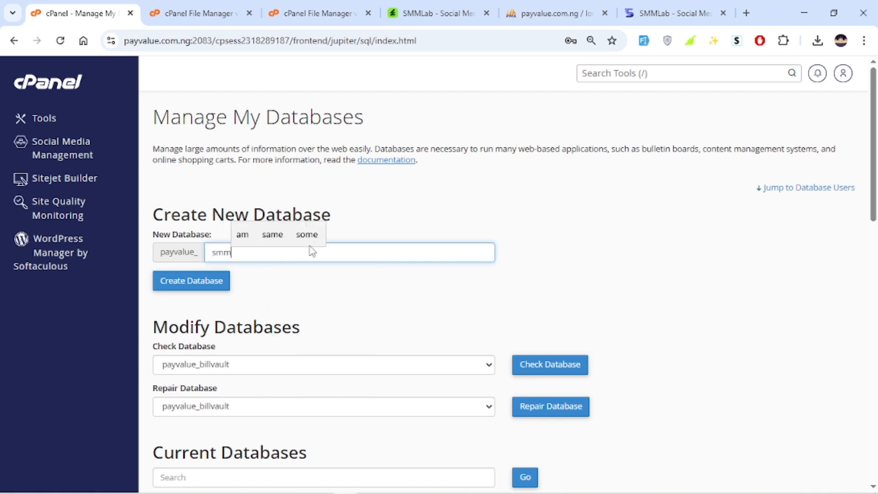
type("lab")
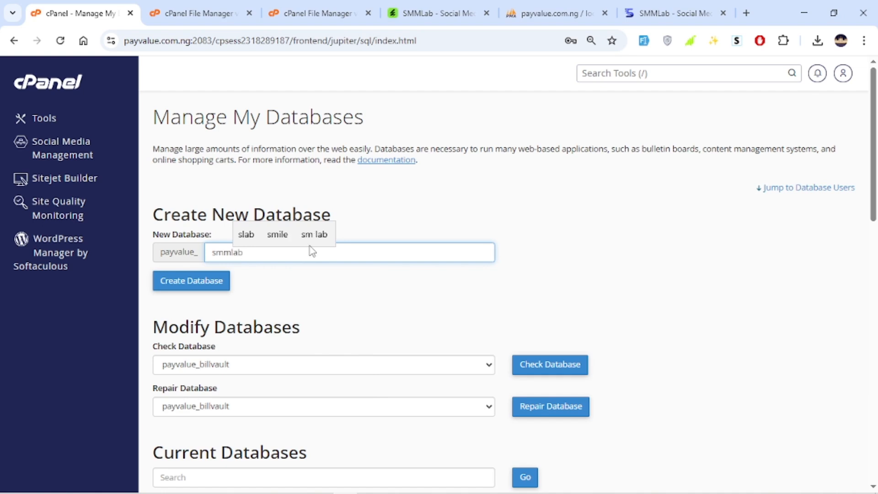
left_click(220, 288)
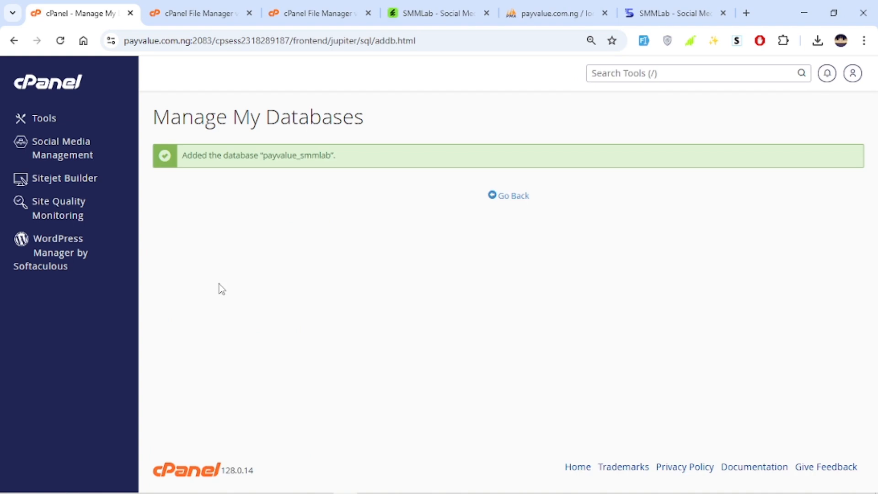
left_click(514, 198)
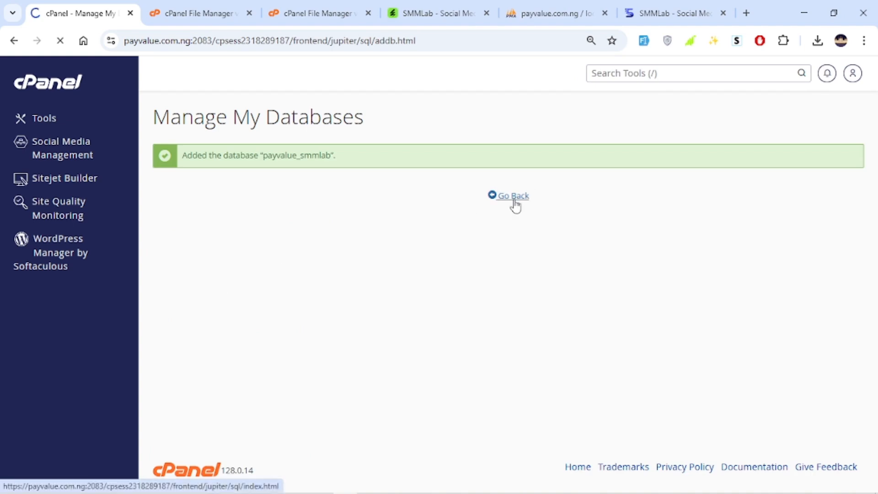
Enter ssmlab as the username for a new database user
scroll(507, 196, "down", 15)
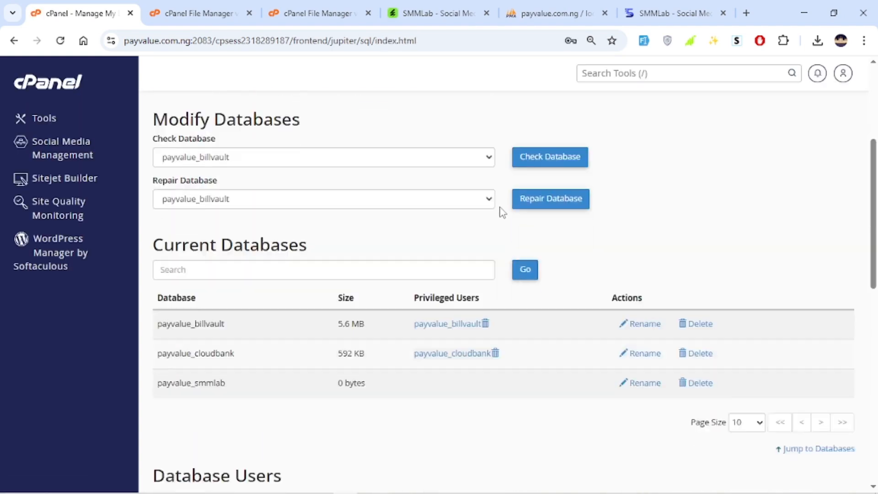
scroll(278, 254, "up", 1)
scroll(337, 275, "down", 3)
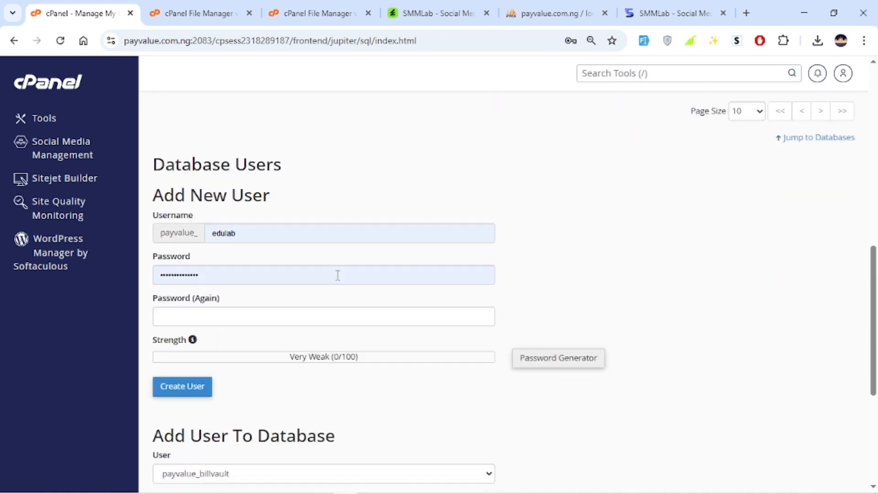
double_click(264, 166)
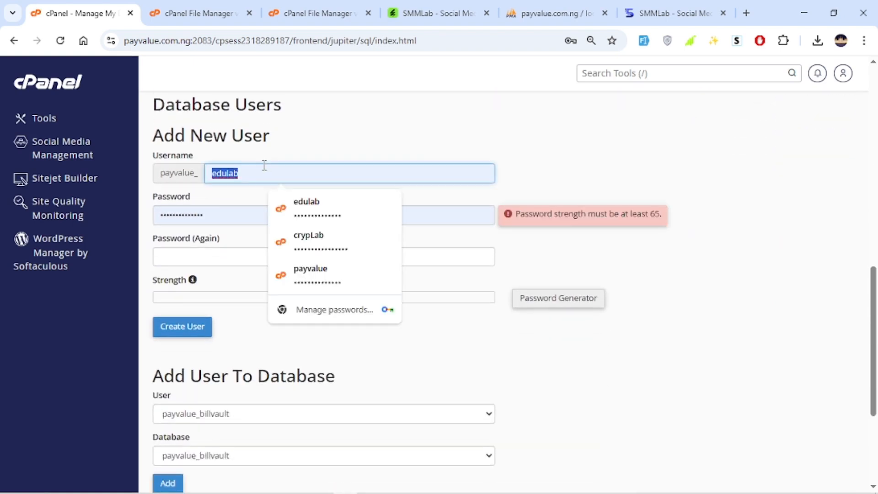
type("ssml")
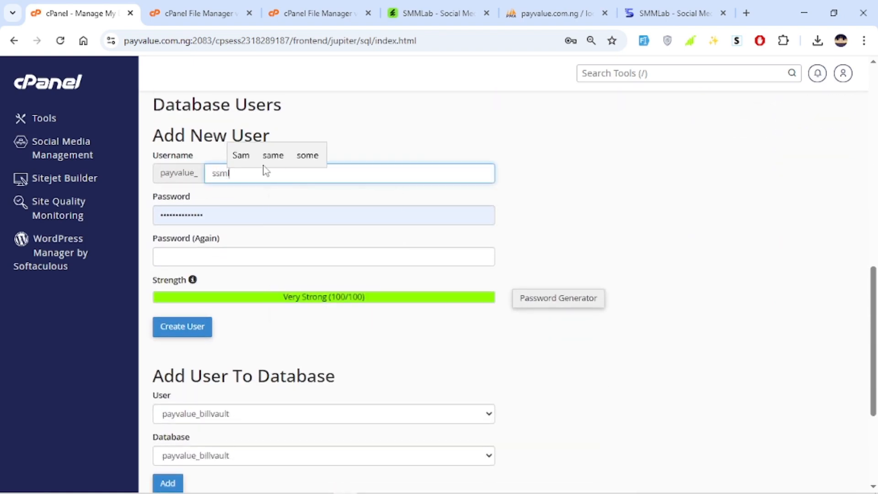
type("ab")
Generate a strong password for the new database user and apply it to both password fields
left_click(539, 298)
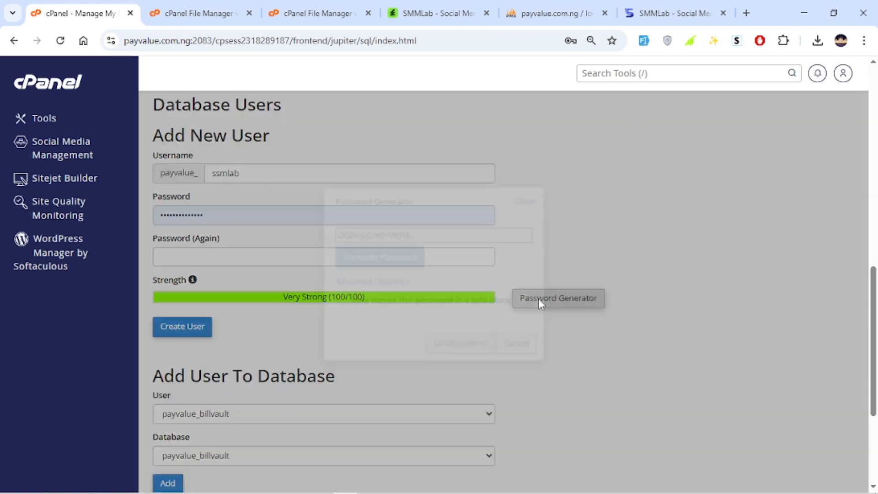
left_click(443, 237)
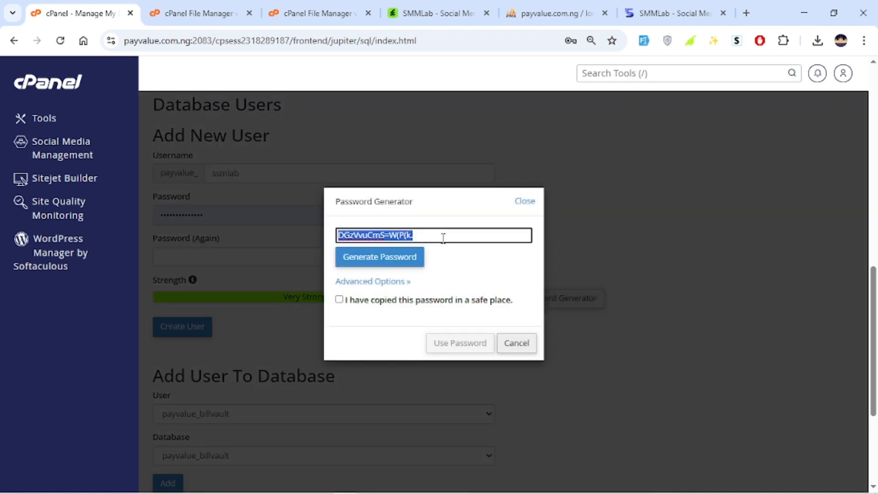
left_click(376, 301)
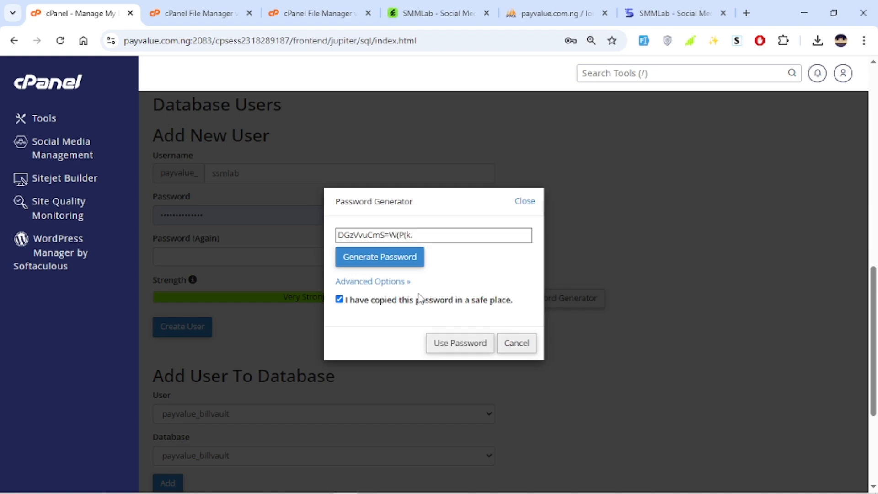
left_click(474, 351)
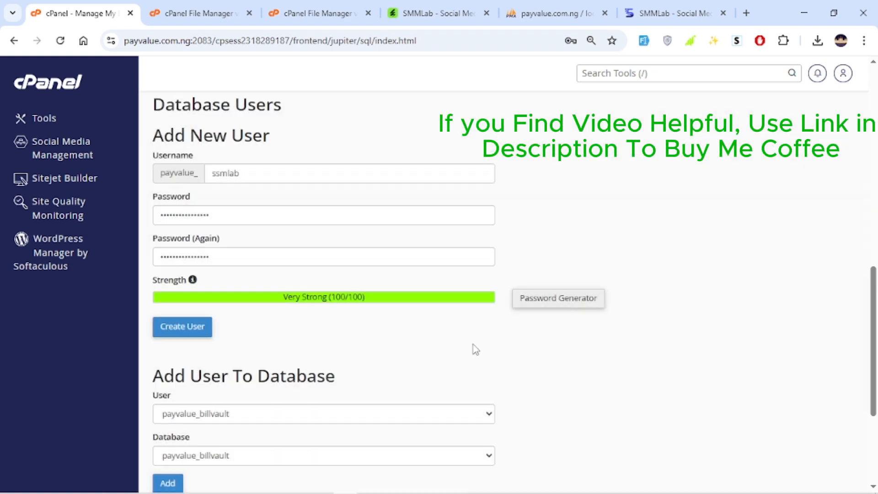
Paste the generated password into a new browser tab to keep a copy of it
left_click(739, 13)
key("ctrl+v")
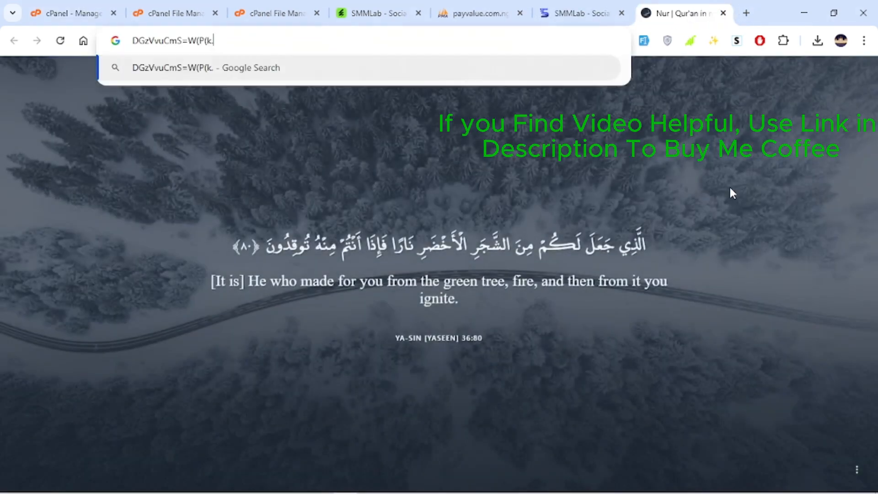
Glance at the upload tab, then create the ssmlab database user
left_click(176, 13)
left_click(274, 13)
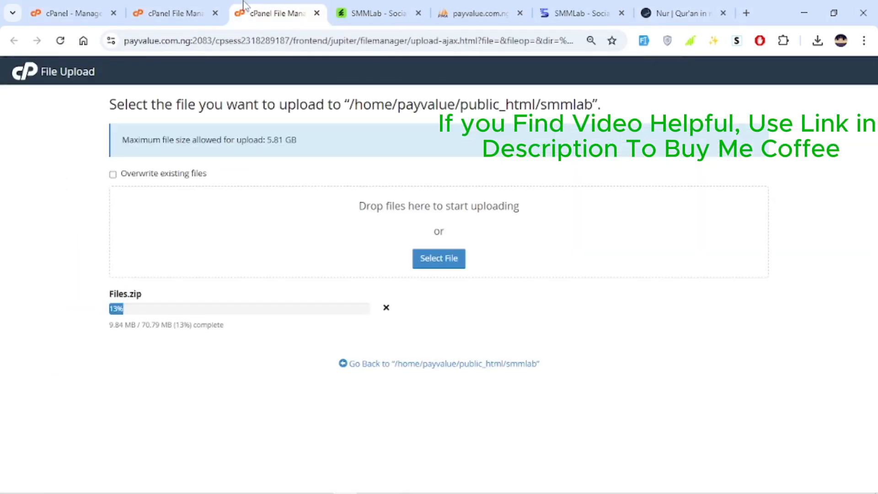
left_click(56, 9)
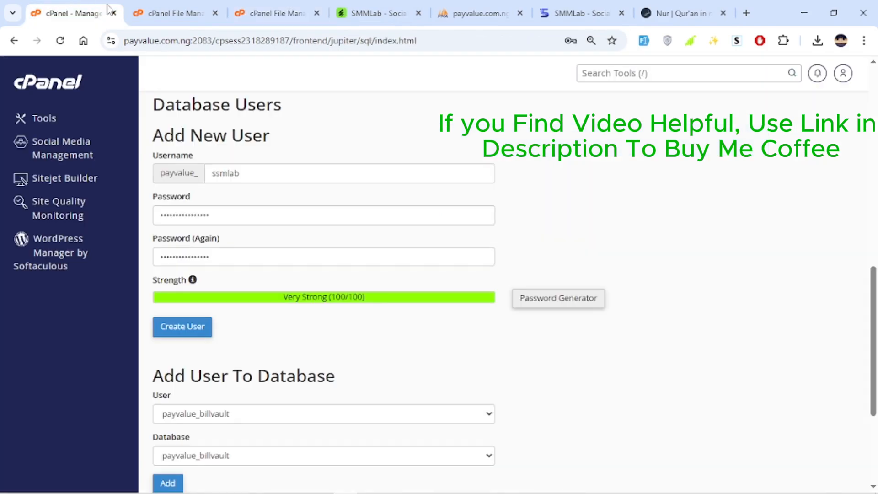
left_click(188, 331)
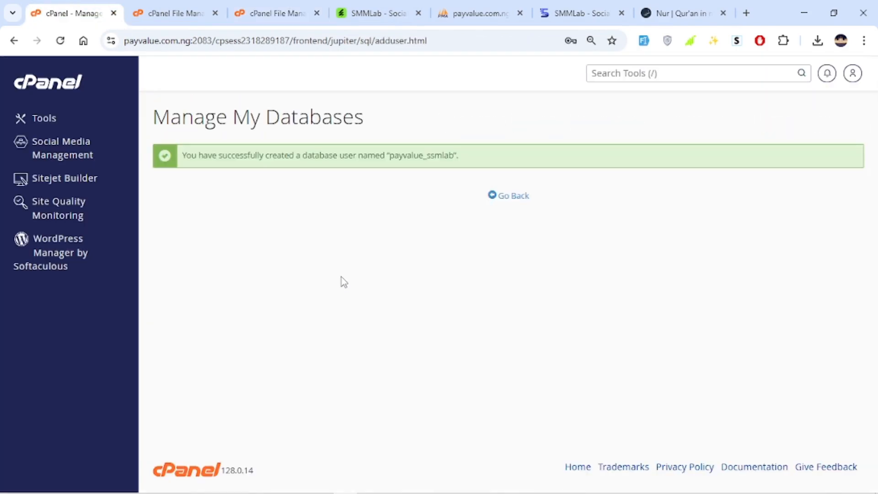
Add the payvalue_ssmlab user to the payvalue_smmlab database
left_click(503, 199)
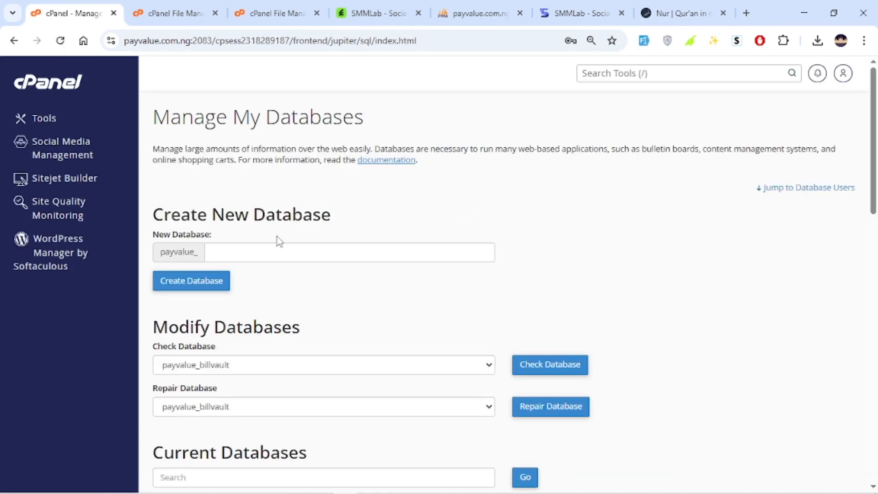
scroll(284, 227, "down", 6)
scroll(295, 227, "down", 7)
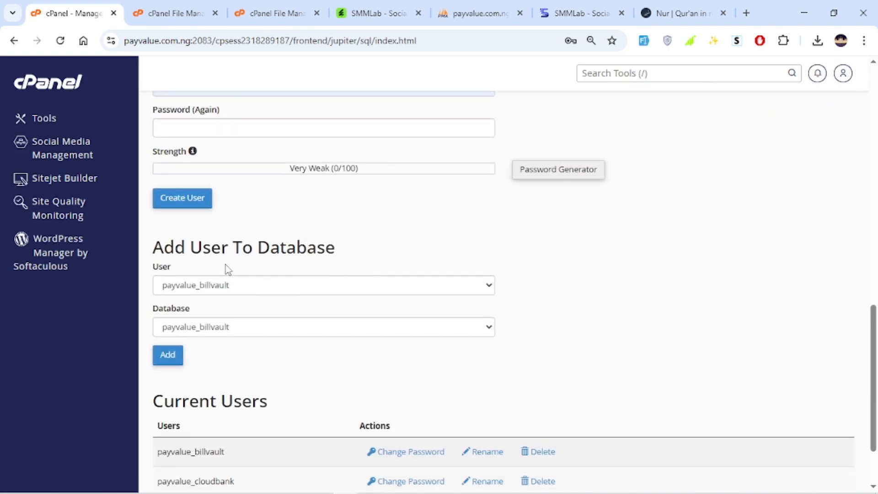
scroll(226, 265, "down", 1)
left_click(234, 222)
left_click(240, 275)
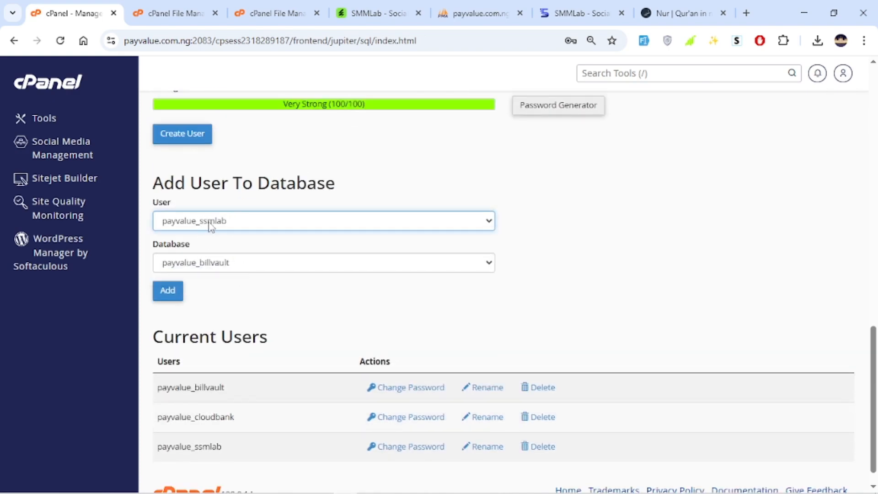
left_click(255, 260)
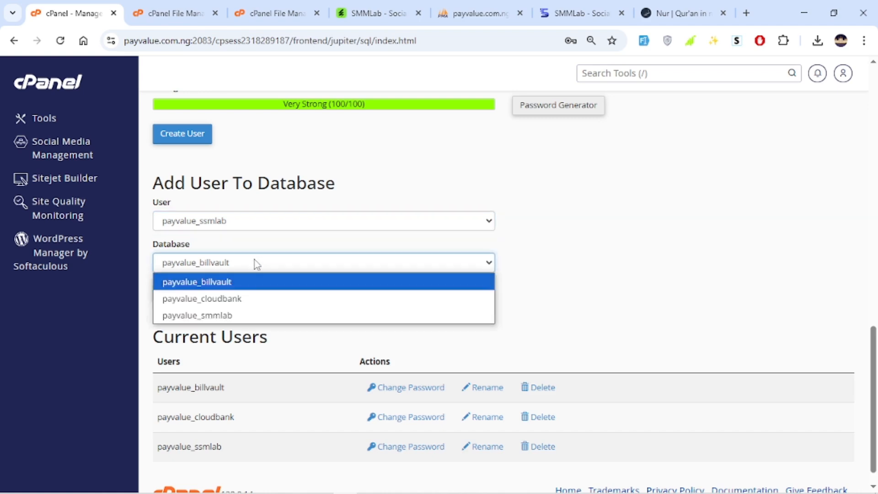
left_click(227, 318)
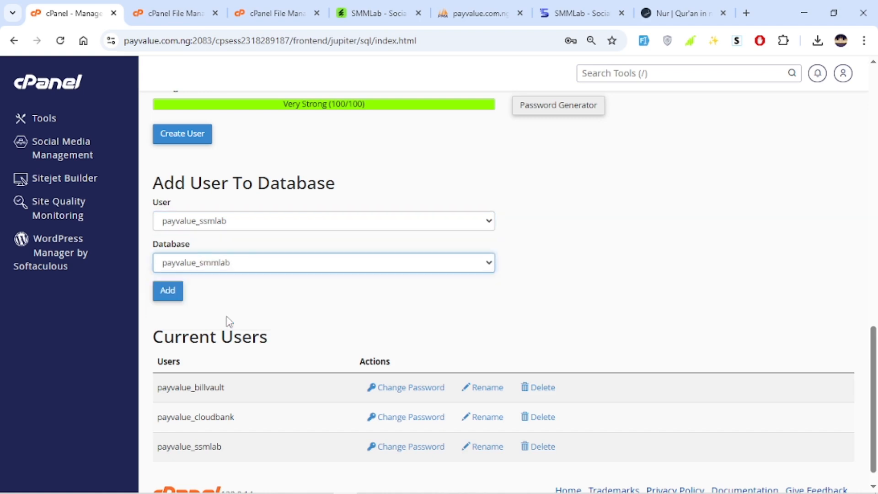
left_click(216, 221)
left_click(273, 314)
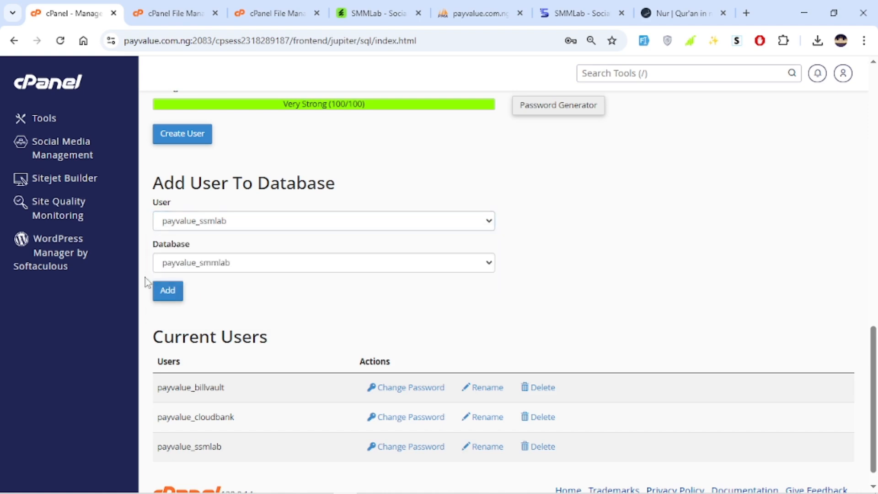
left_click(160, 297)
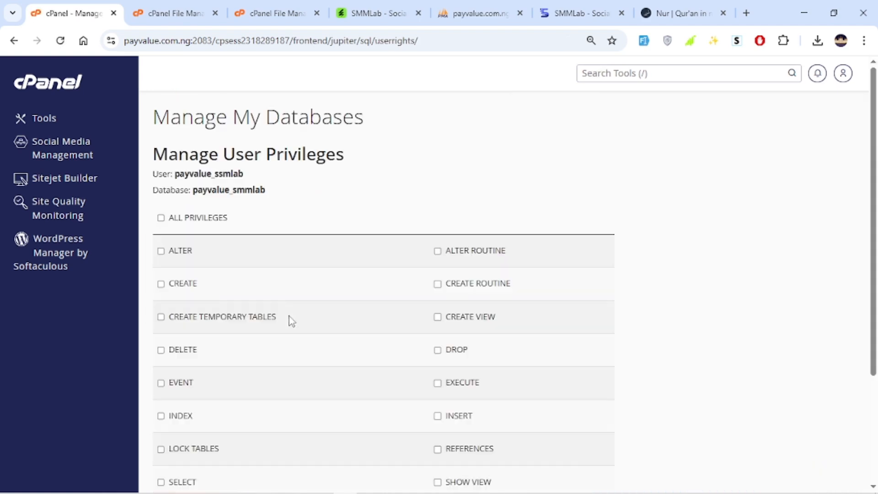
Grant the user all privileges on the database and save the changes
left_click(161, 218)
scroll(485, 229, "down", 5)
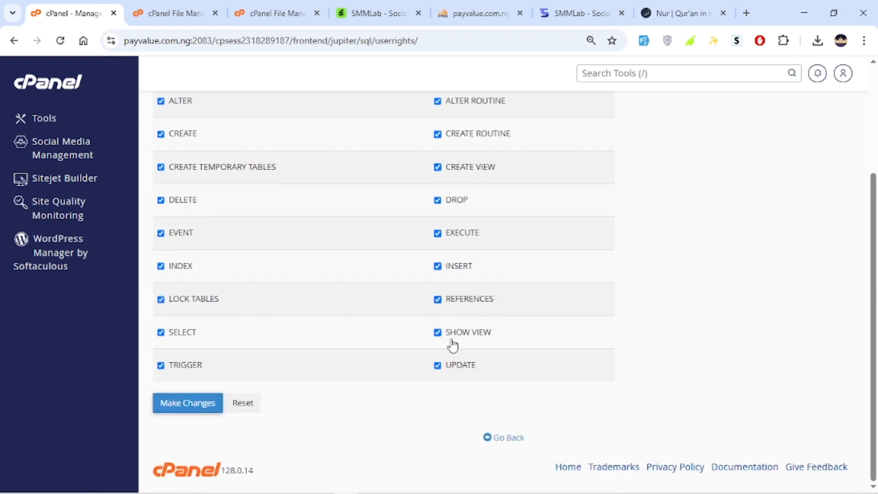
scroll(226, 338, "up", 5)
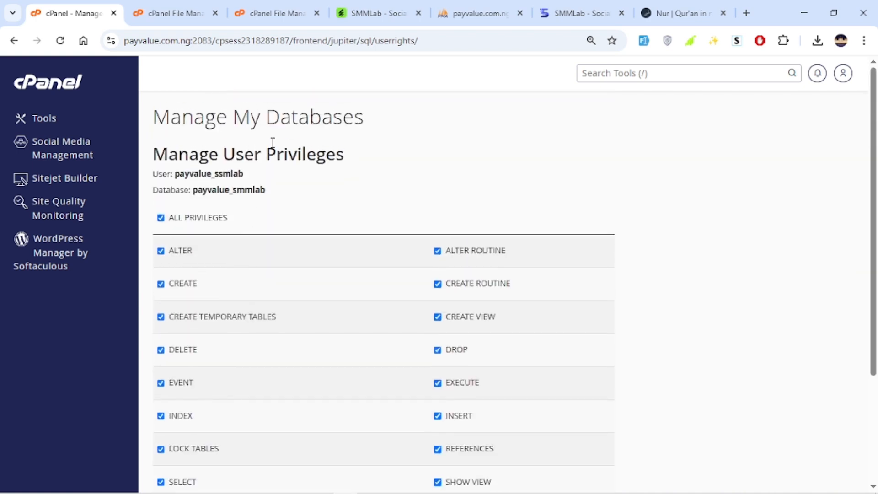
scroll(246, 241, "down", 3)
scroll(198, 231, "up", 3)
scroll(295, 179, "down", 3)
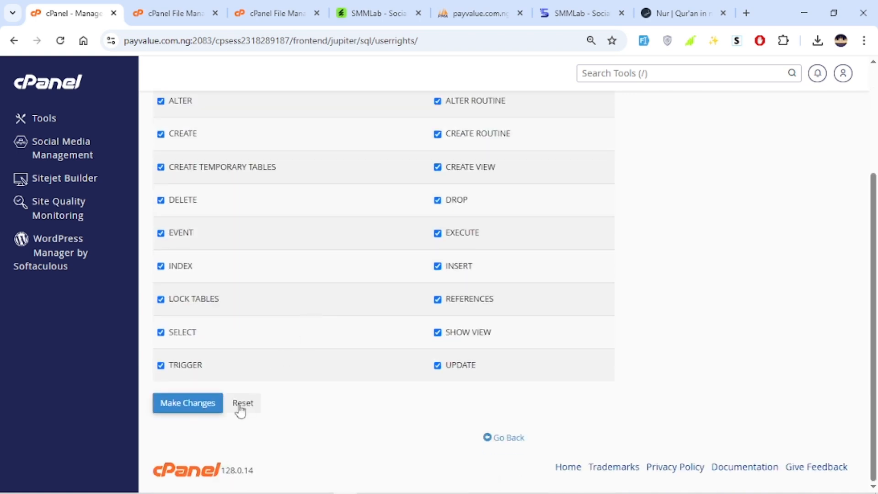
left_click(192, 411)
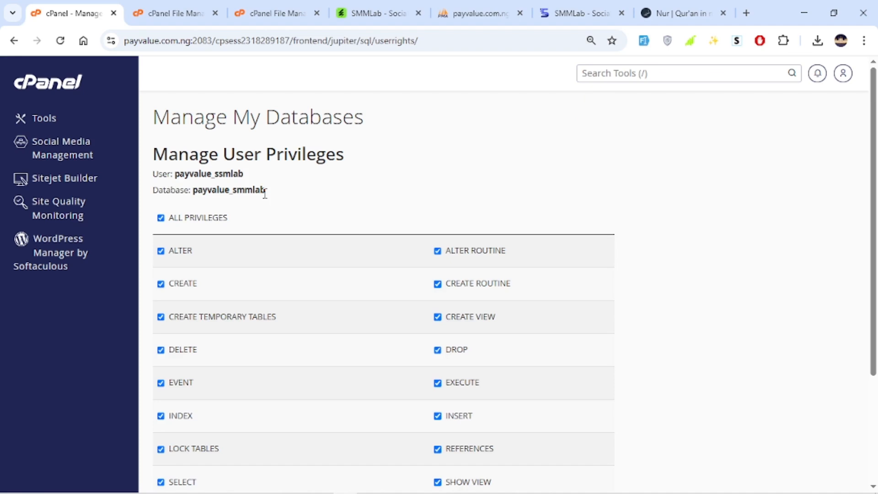
Copy the database name payvalue_smmlab and paste it into the notes tab next to the saved password
left_click_drag(264, 191, 193, 195)
key("ctrl+c")
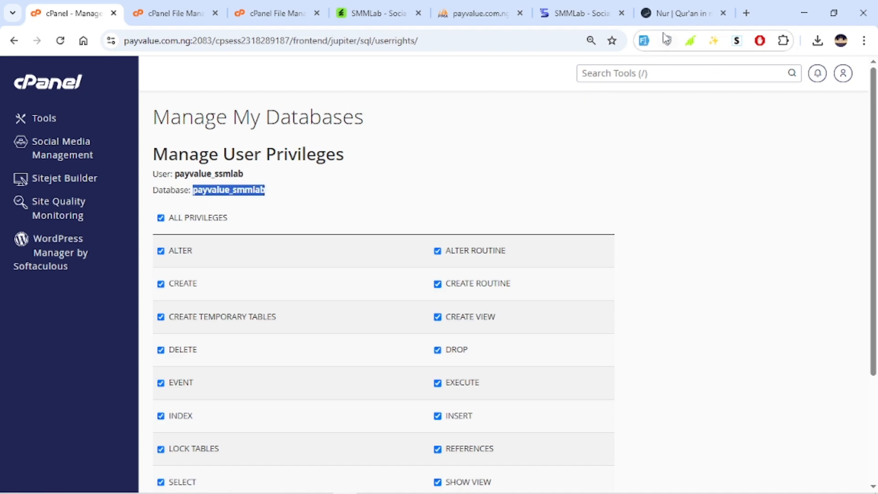
left_click(679, 13)
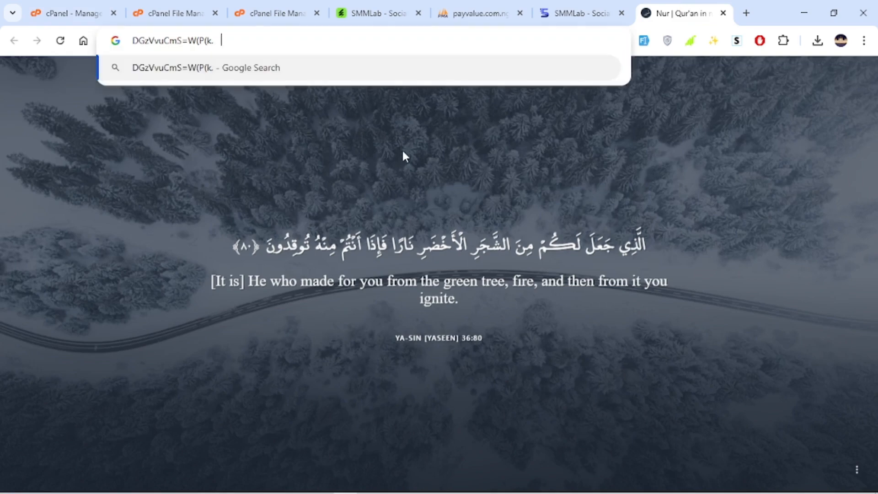
key("ctrl+v")
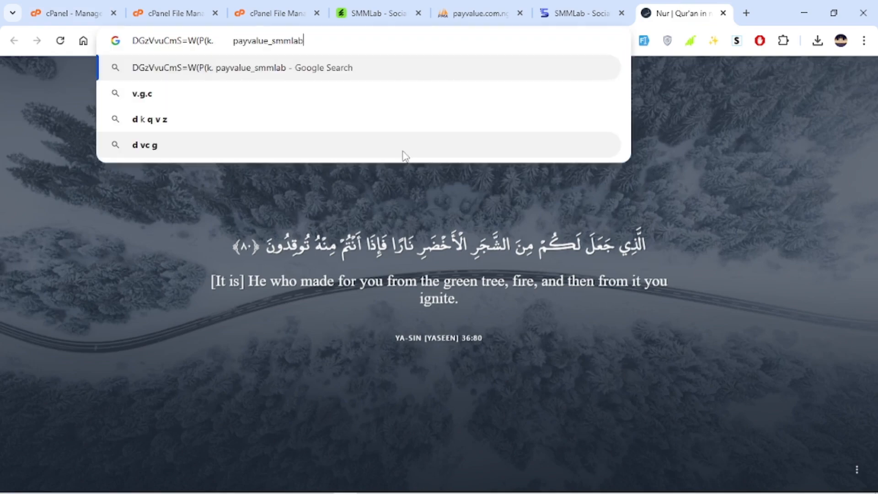
left_click(646, 197)
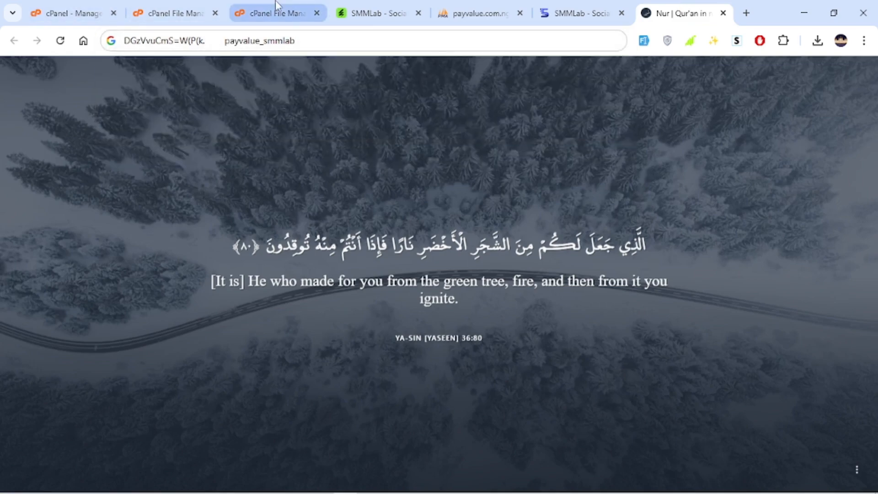
Review the privileges granted to payvalue_ssmlab on the payvalue_smmlab database
left_click(154, 7)
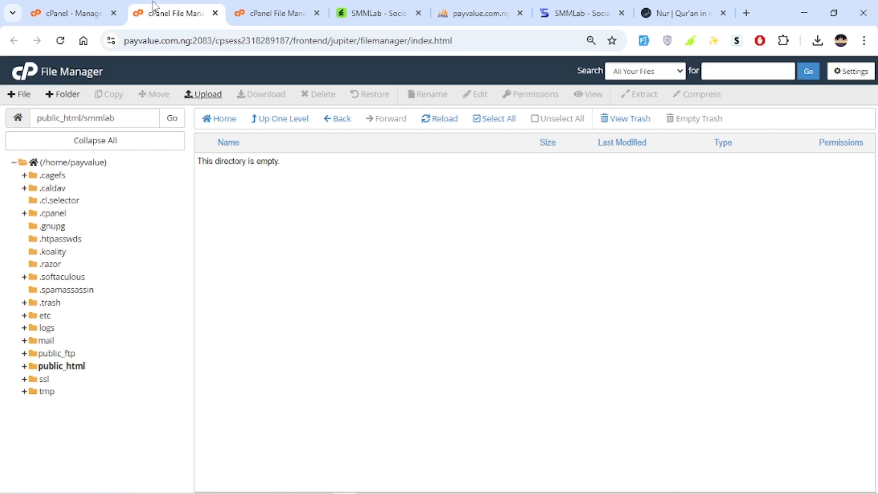
left_click(73, 10)
left_click(686, 226)
scroll(613, 298, "down", 3)
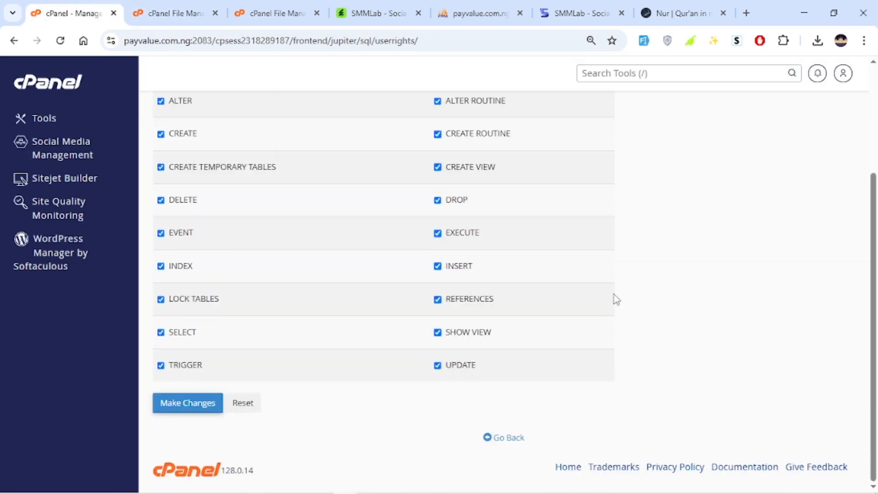
scroll(663, 288, "up", 3)
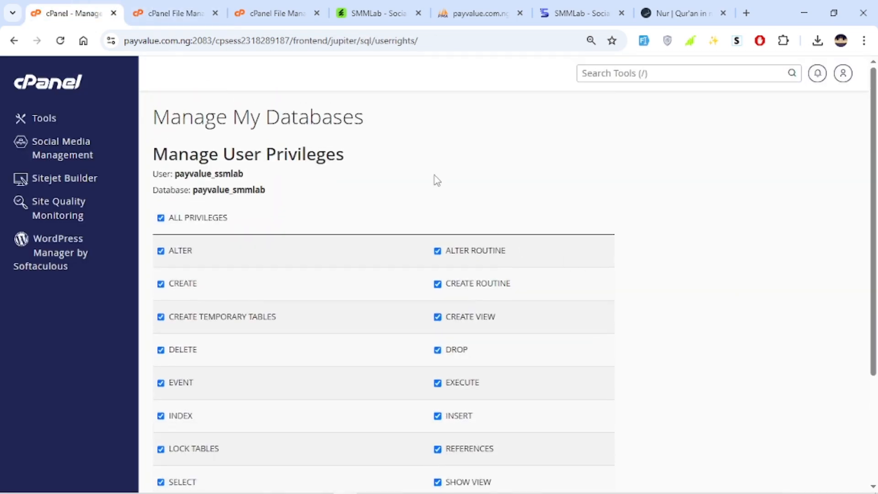
scroll(457, 192, "down", 3)
scroll(386, 243, "up", 3)
scroll(412, 257, "down", 3)
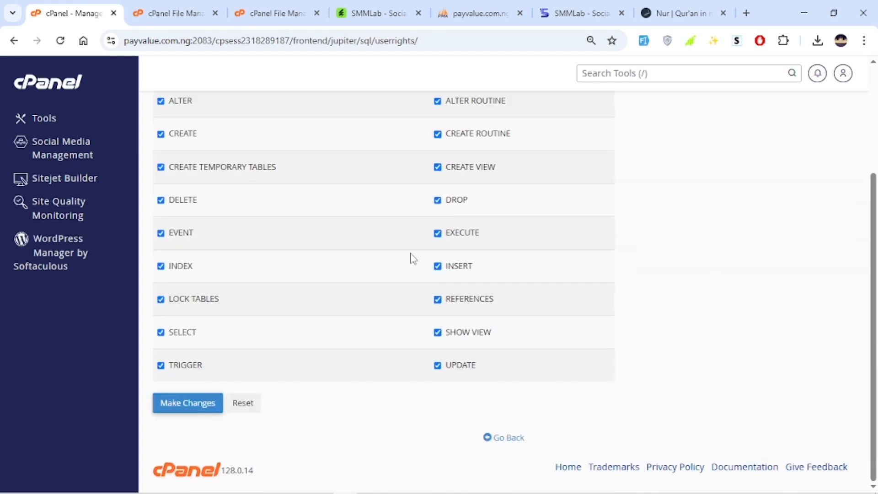
scroll(533, 186, "up", 3)
scroll(556, 273, "down", 3)
scroll(528, 196, "up", 3)
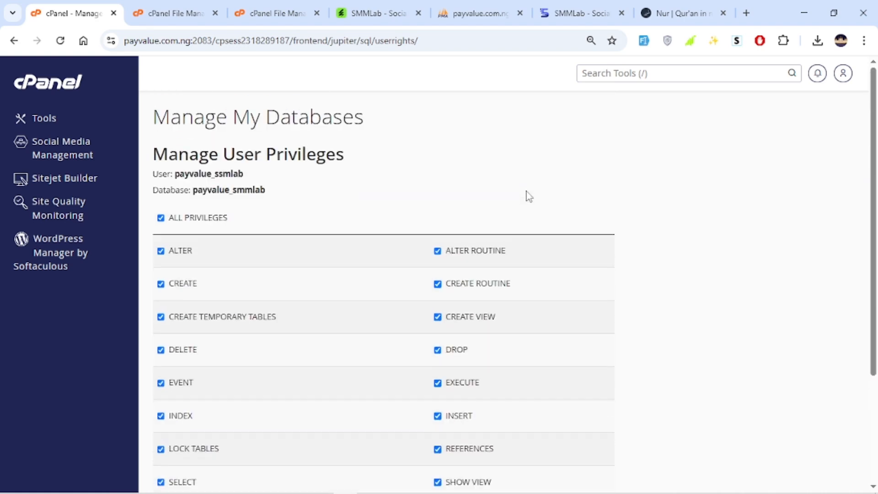
Return to the smmlab folder after the Files.zip upload and extract the archive there
left_click(267, 9)
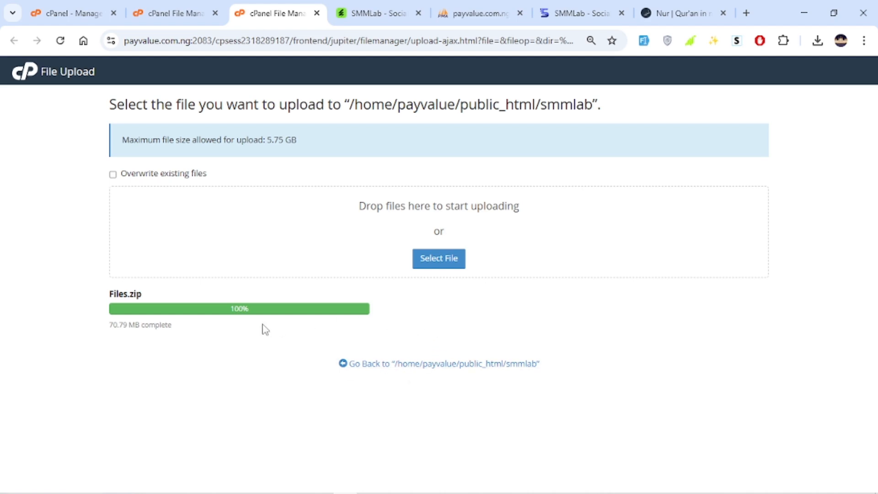
double_click(146, 324)
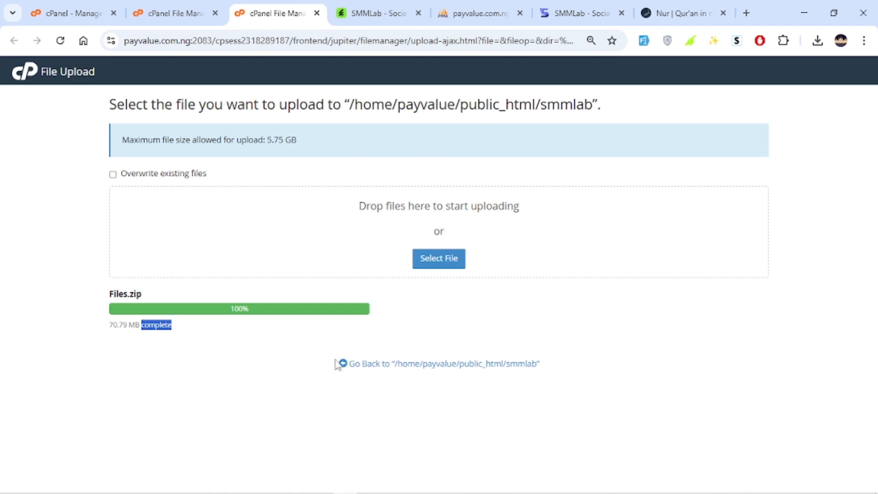
left_click(294, 389)
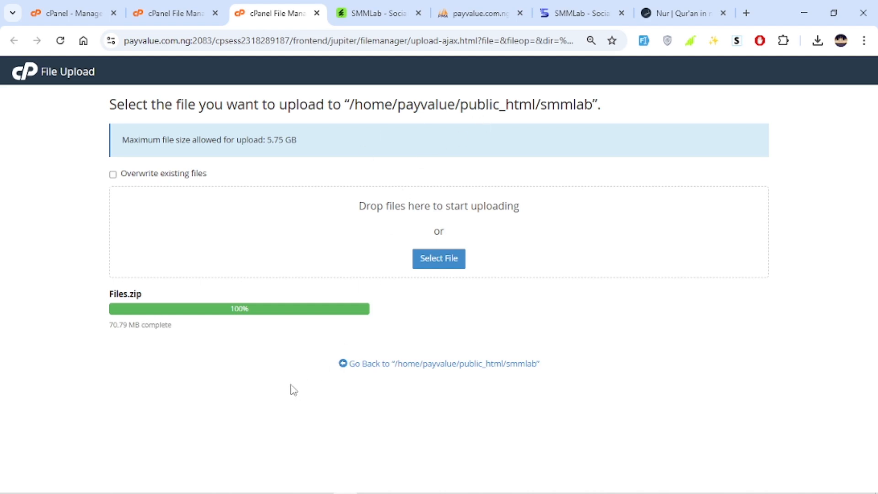
left_click(409, 364)
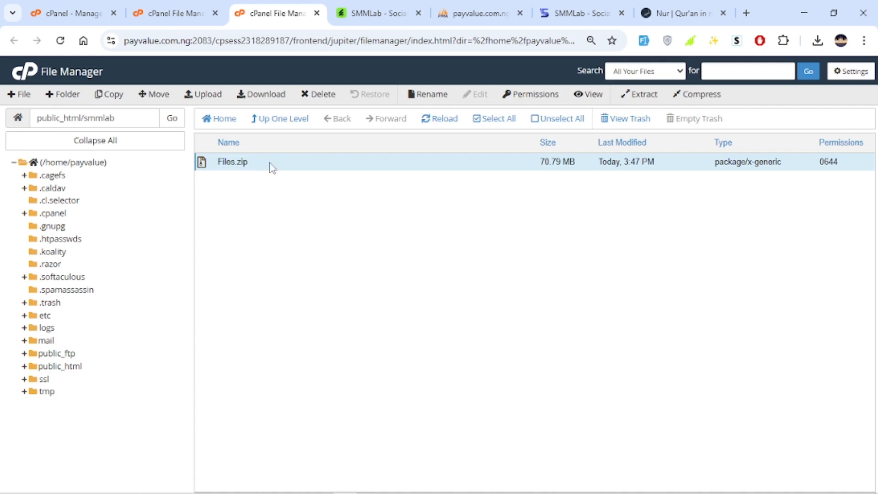
left_click(635, 94)
left_click(510, 339)
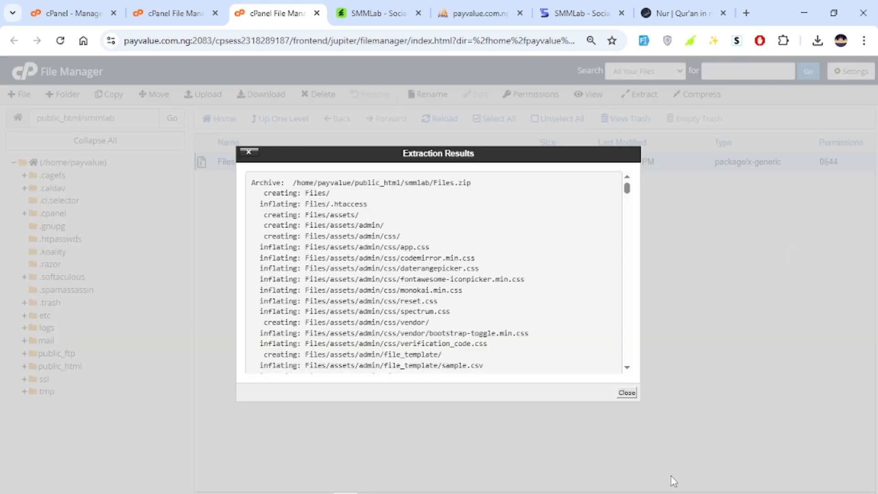
left_click(630, 392)
left_click(460, 120)
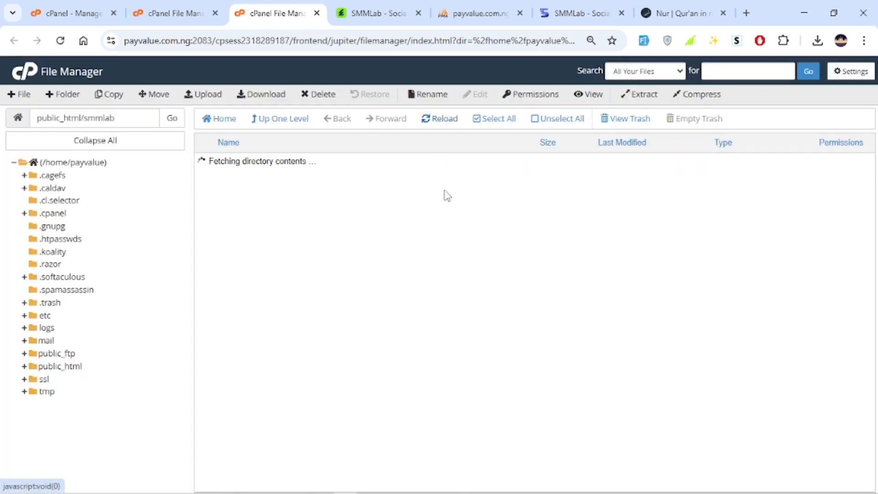
left_click(305, 165)
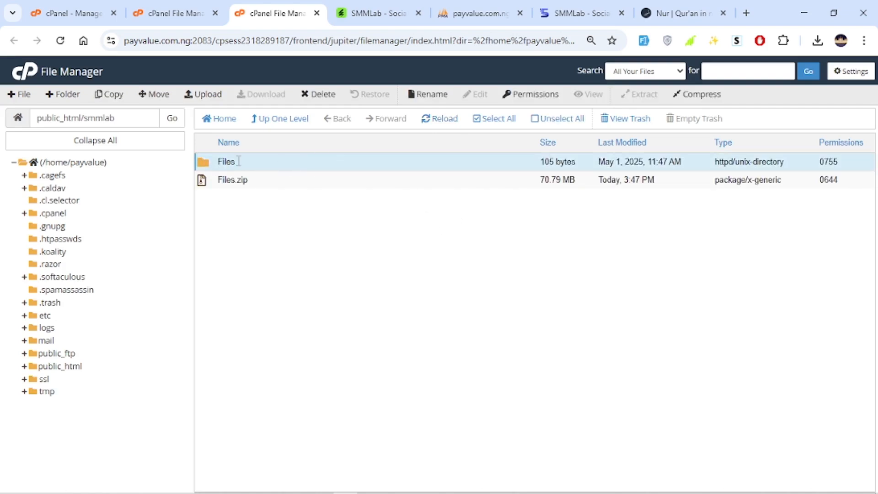
Move all contents of the extracted Files folder up into public_html/smmlab
double_click(425, 160)
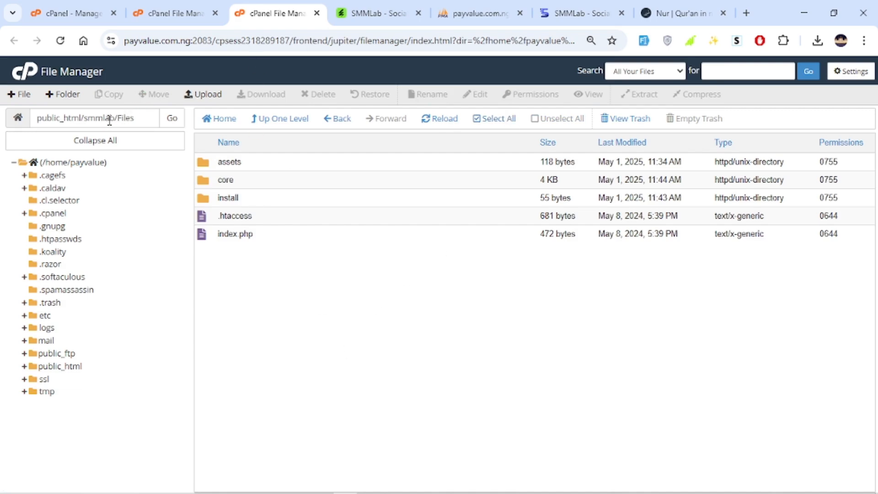
left_click(494, 127)
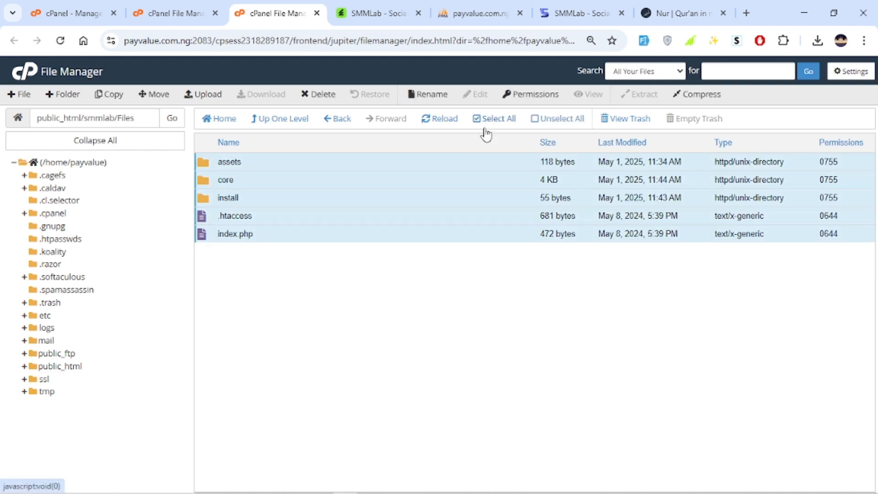
left_click(152, 95)
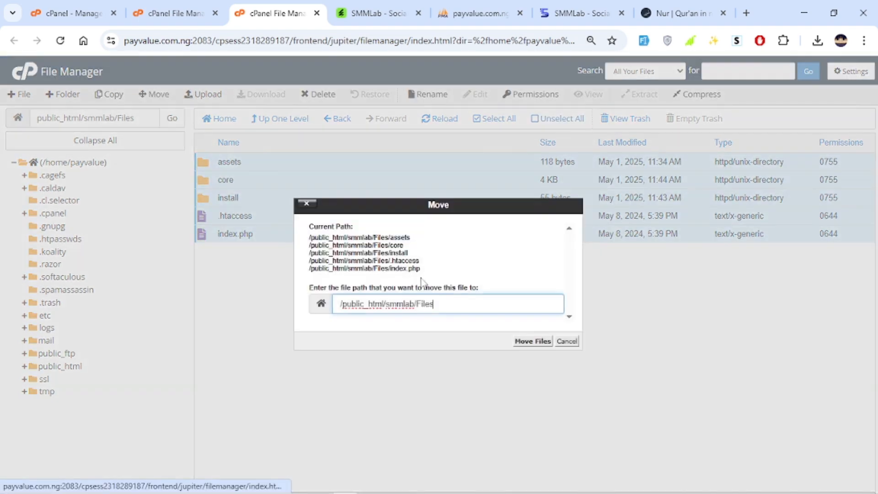
double_click(423, 303)
key("BackSpace")
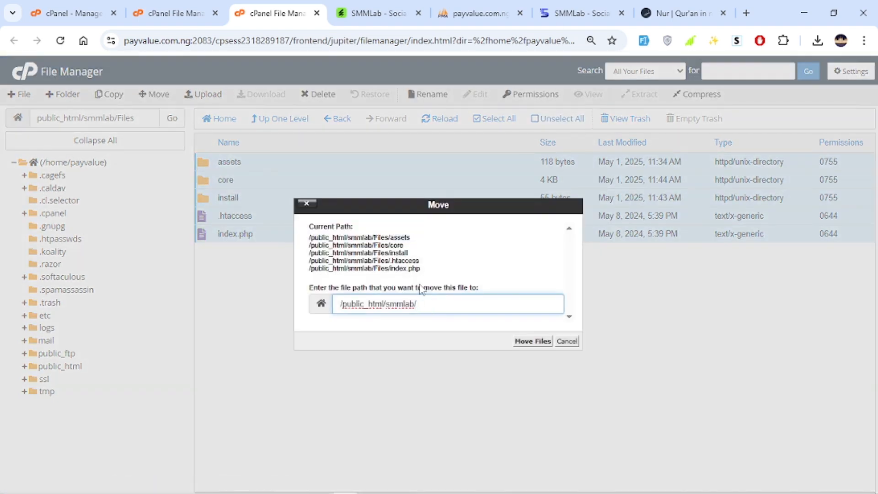
left_click(532, 341)
left_click(288, 120)
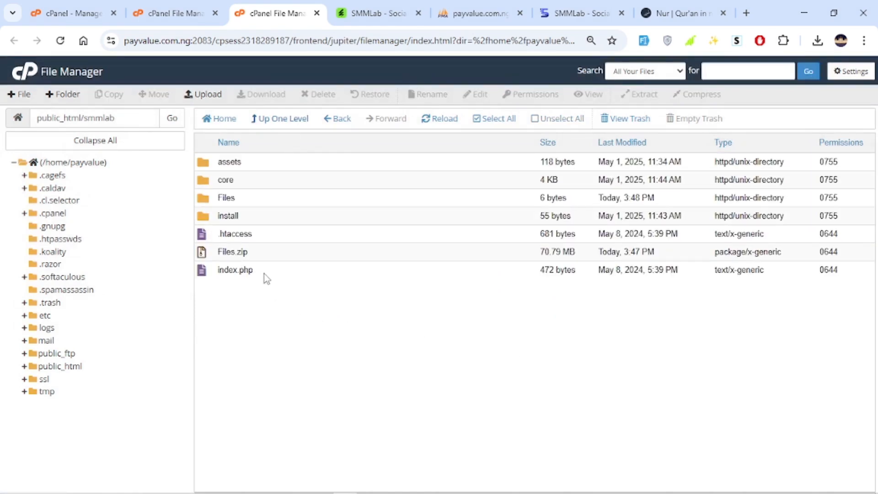
double_click(264, 273)
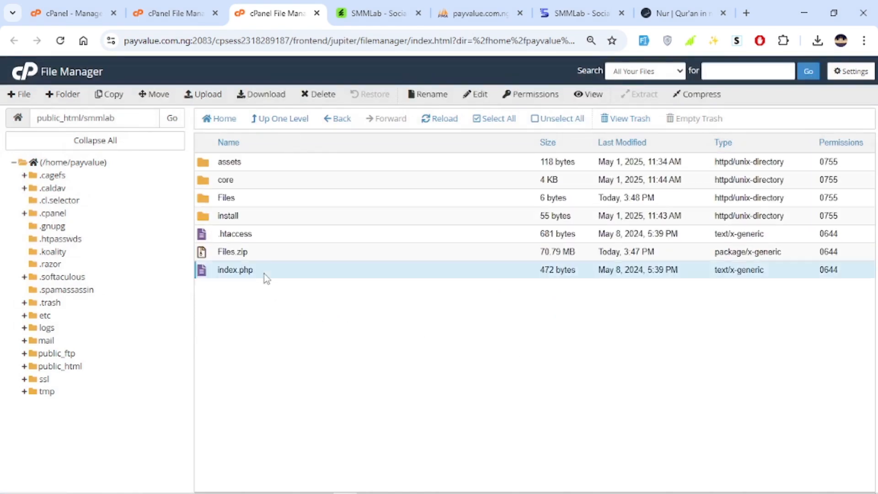
left_click(275, 239)
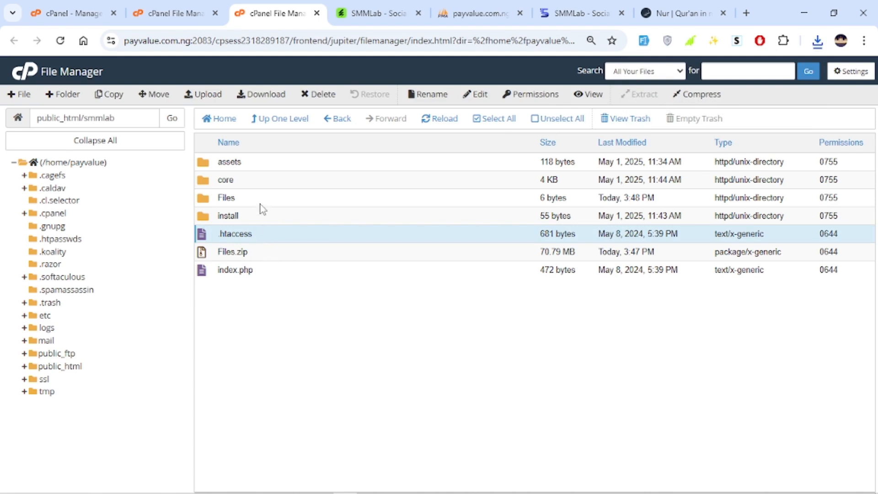
Open payvalue.com.ng/smmlab in a new tab to launch the Easy Installer
left_click(649, 13)
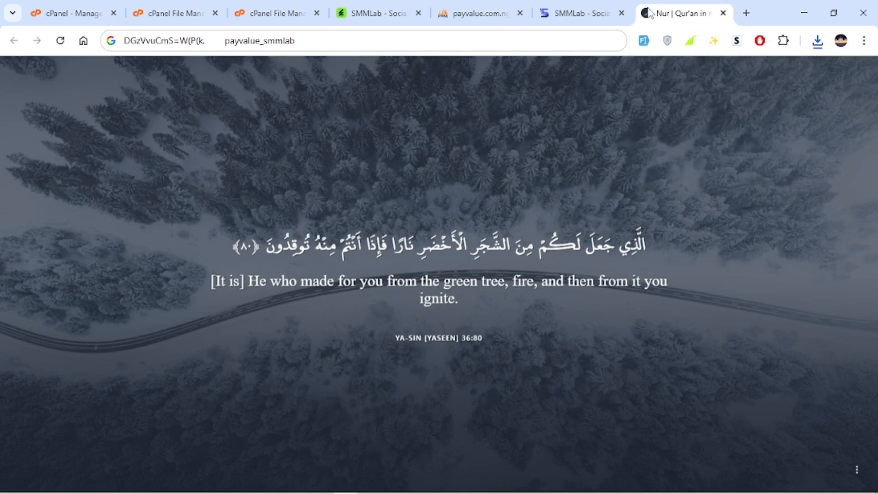
left_click(747, 14)
type("p")
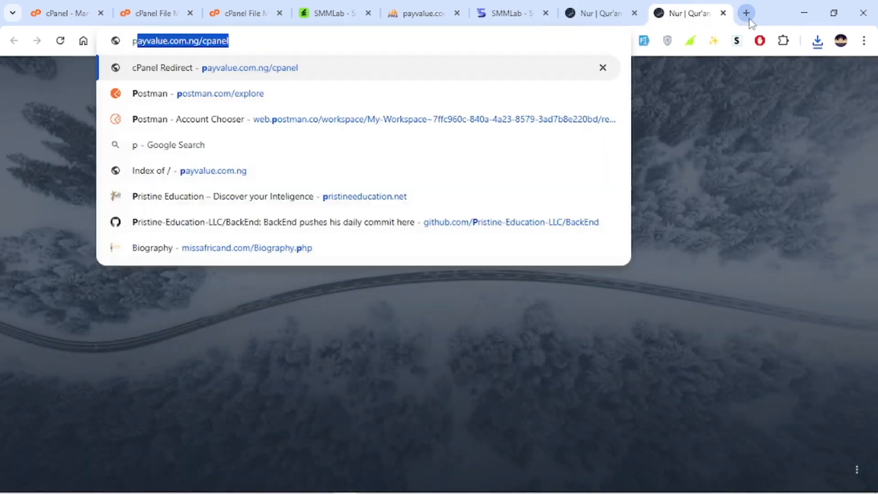
double_click(300, 48)
type("s")
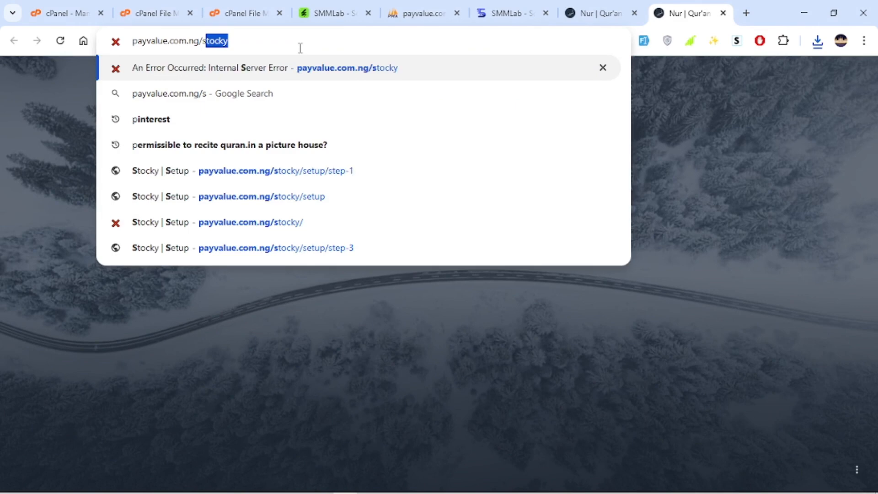
type("mmla")
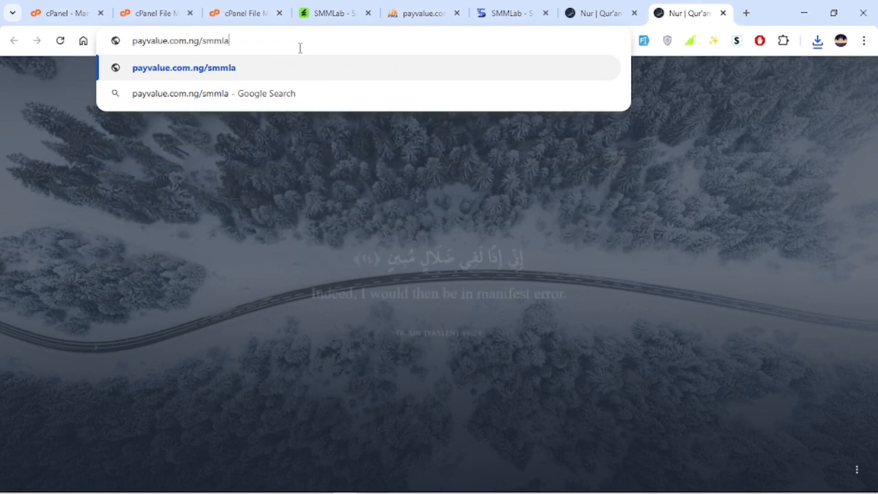
type("b")
key("Return")
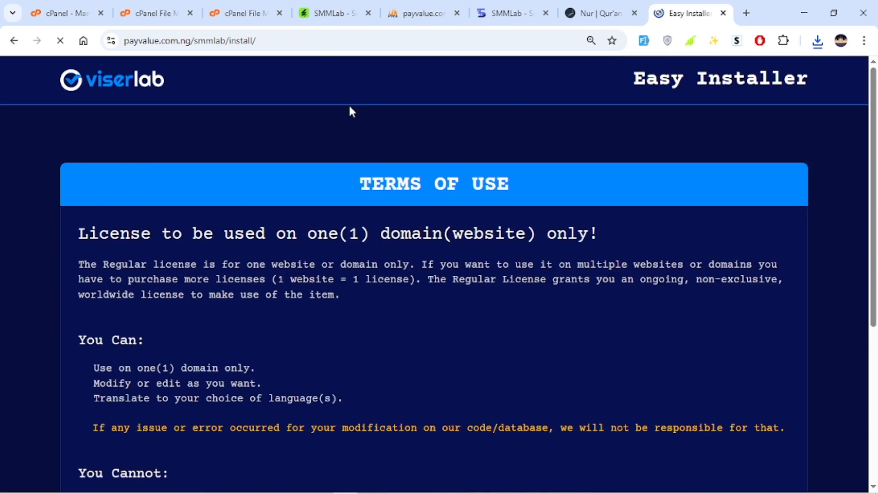
Read through the terms of use and agree to continue to the next step
scroll(355, 281, "down", 6)
scroll(484, 236, "up", 6)
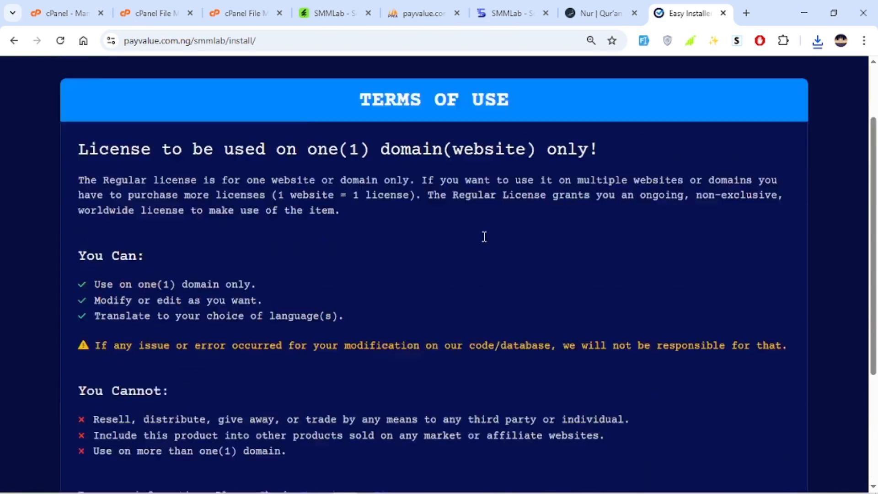
scroll(484, 236, "down", 6)
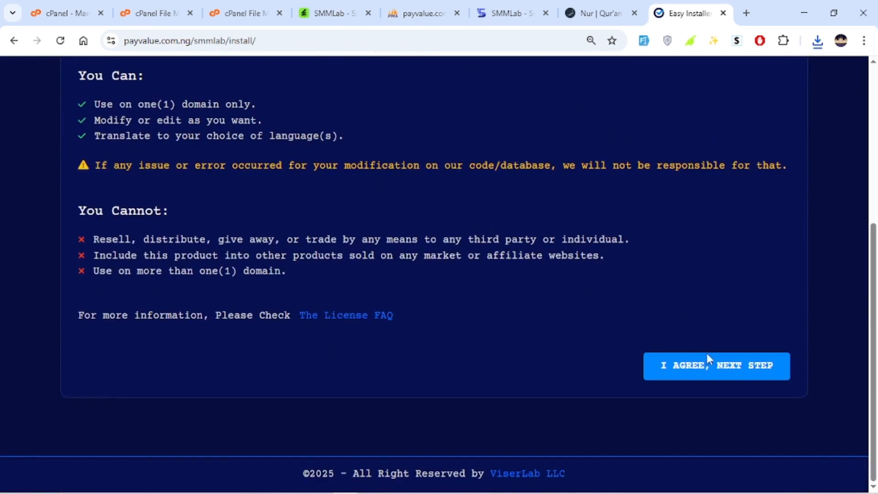
left_click(715, 376)
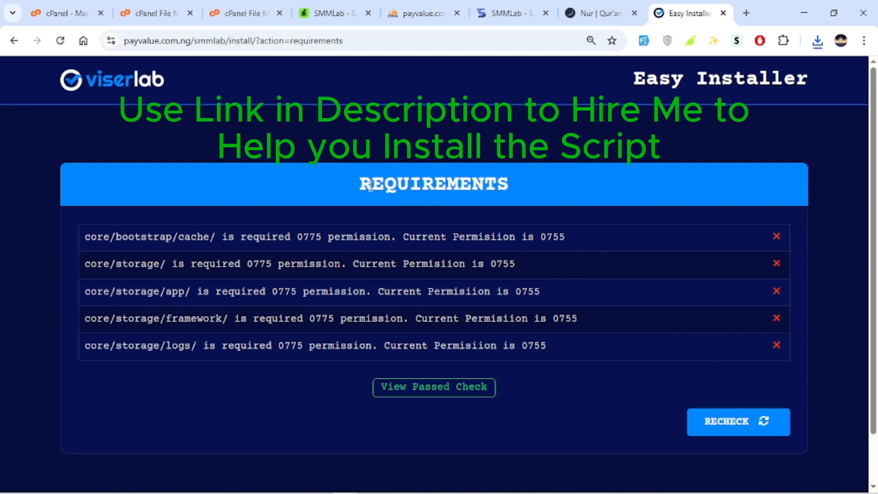
Note the failing folder requirements and set core/bootstrap/cache permissions to 0775 by adding group write
left_click_drag(370, 185, 569, 186)
left_click(570, 186)
left_click_drag(302, 237, 323, 237)
left_click(95, 261)
left_click(244, 12)
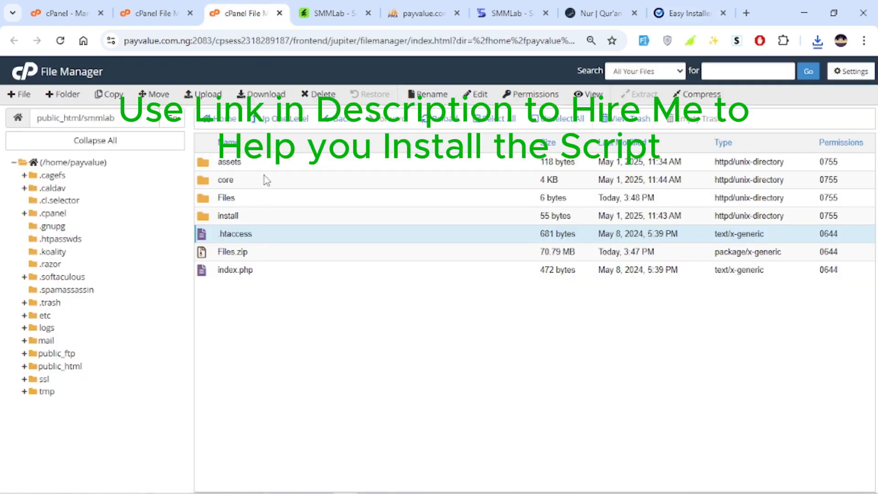
double_click(266, 180)
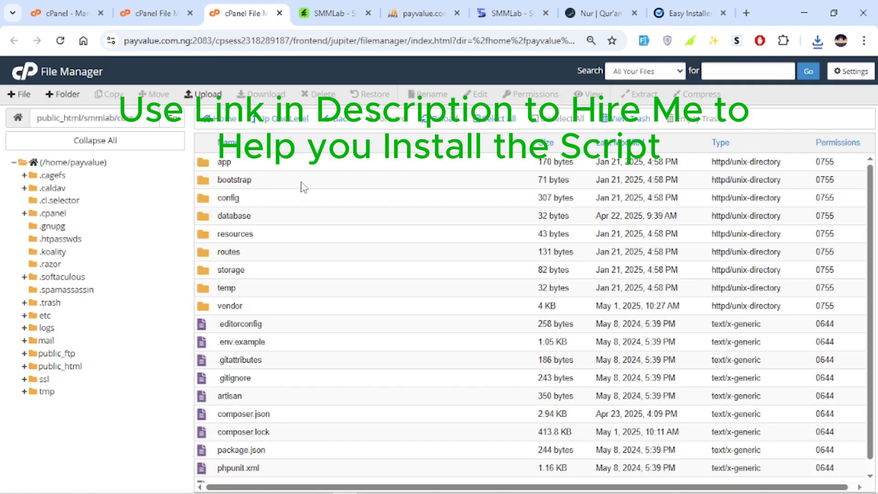
left_click(684, 13)
left_click(263, 5)
double_click(268, 180)
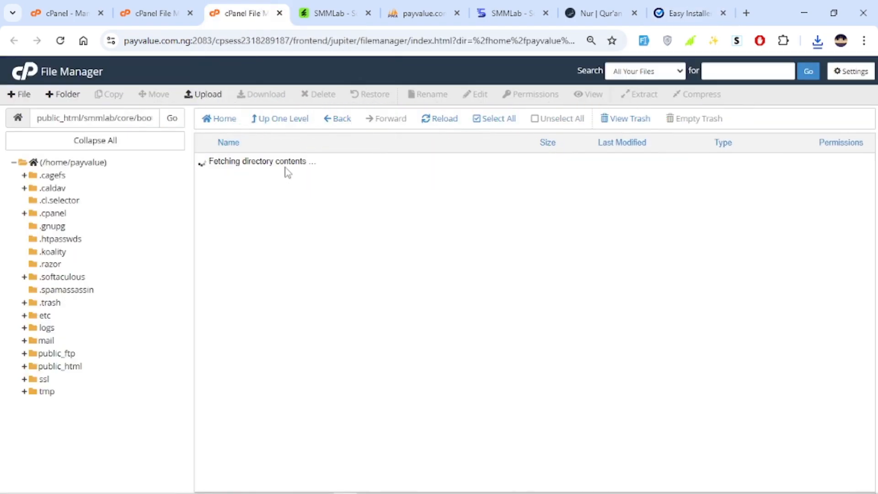
right_click(290, 162)
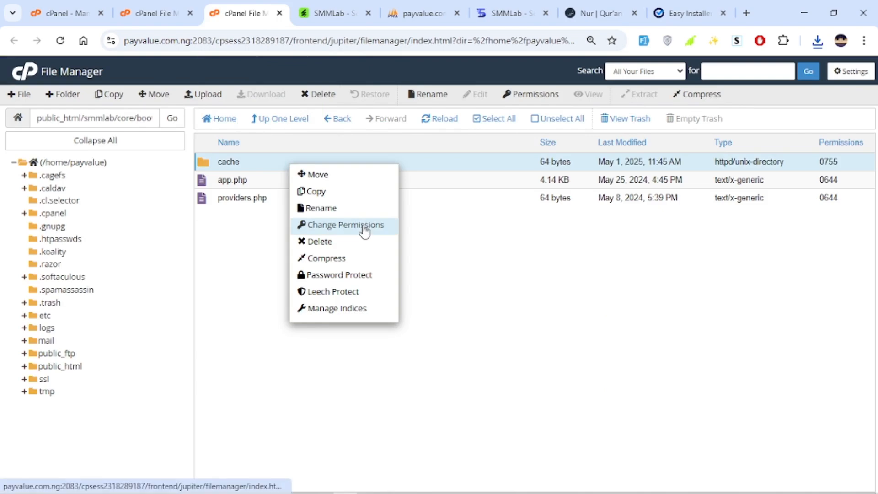
left_click(363, 225)
left_click(455, 265)
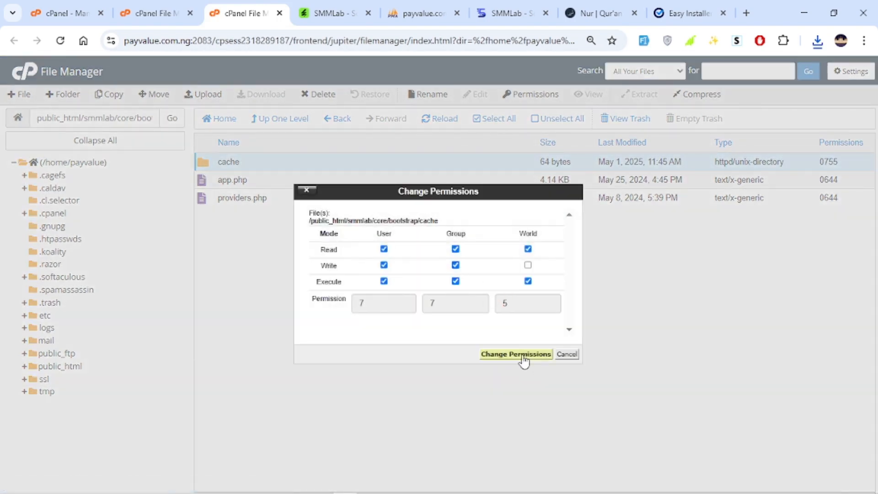
left_click(523, 355)
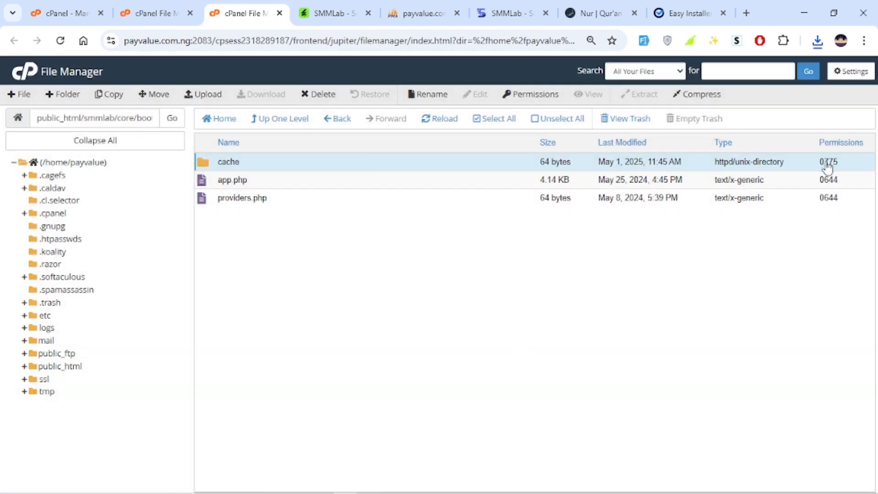
Return to the core folder and try to change the storage folder's permissions
left_click(276, 119)
left_click(691, 14)
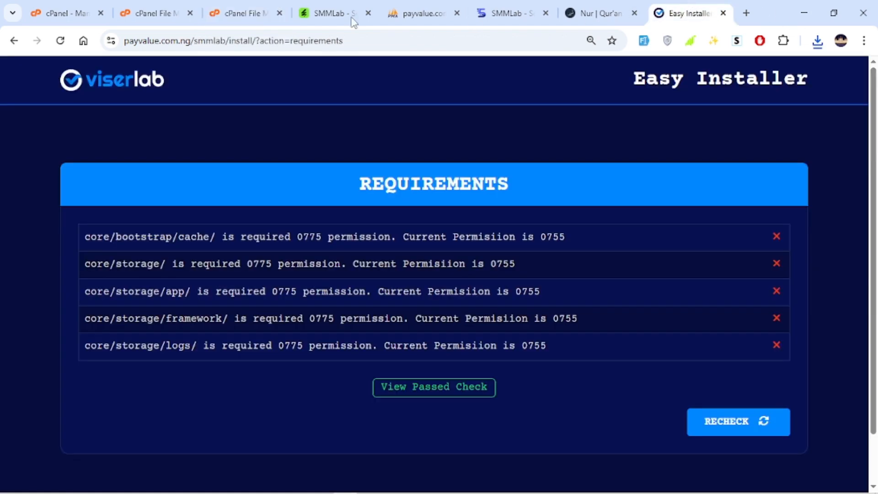
left_click(232, 9)
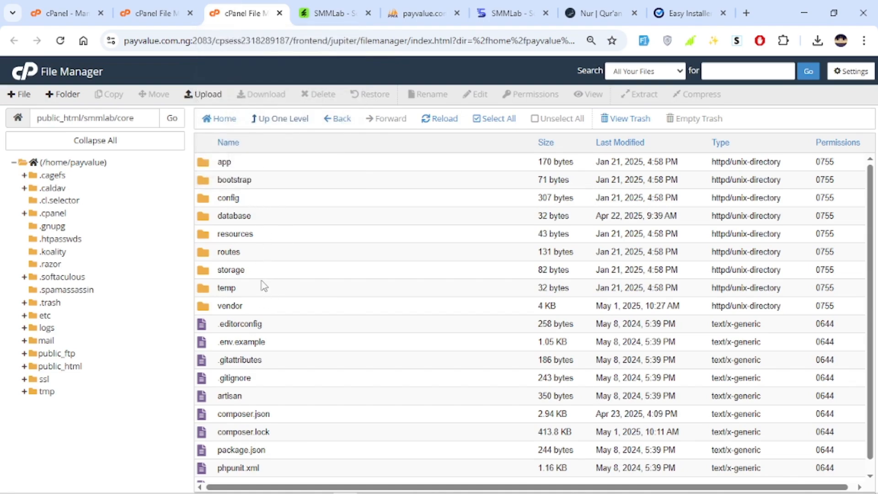
left_click(270, 273)
right_click(272, 271)
left_click(322, 328)
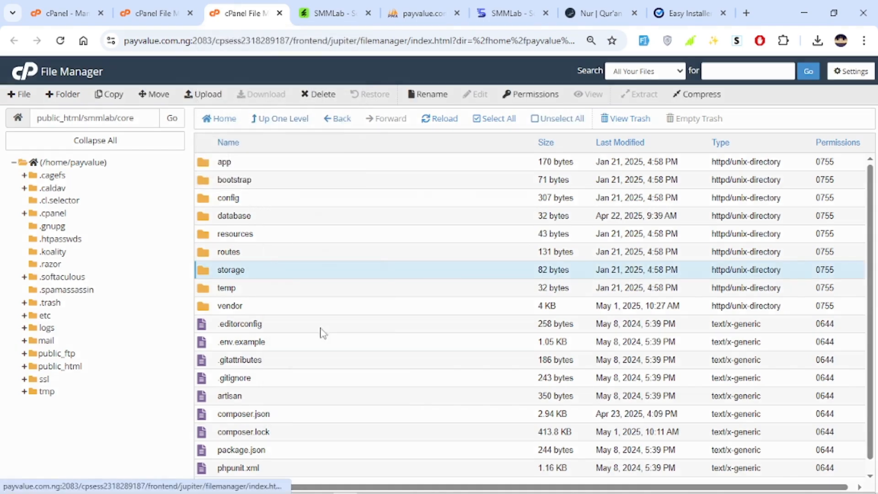
left_click(505, 355)
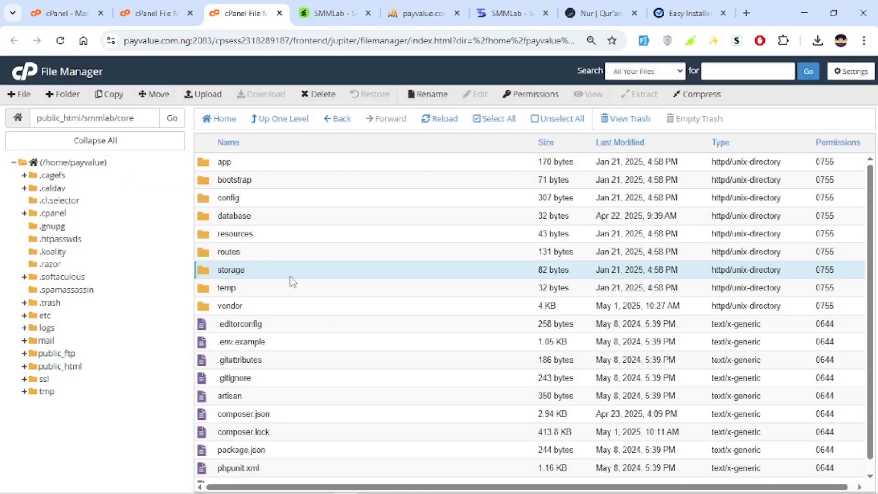
Open the storage folder and set the app folder's permissions to 0775 by adding group write
double_click(293, 276)
right_click(287, 165)
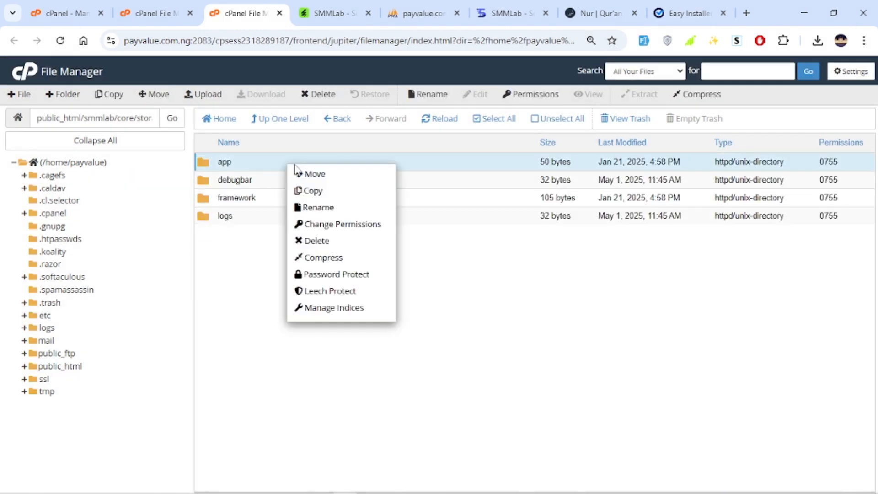
left_click(347, 225)
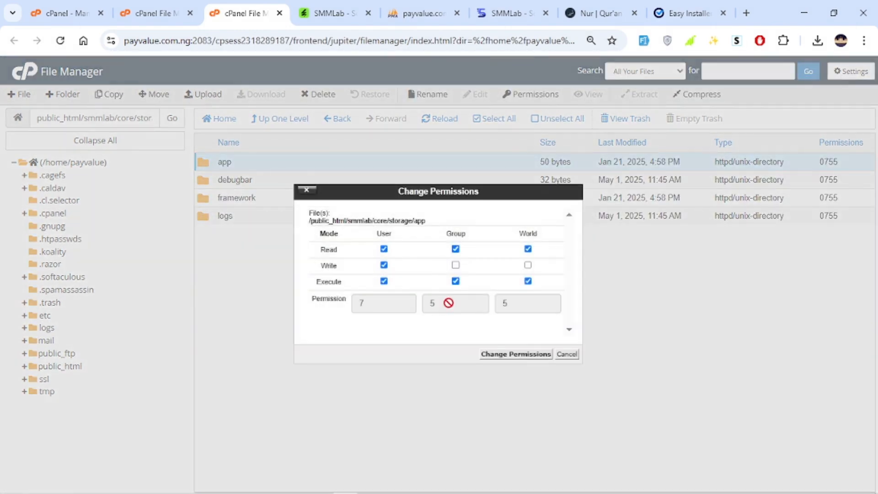
left_click(456, 266)
left_click(513, 355)
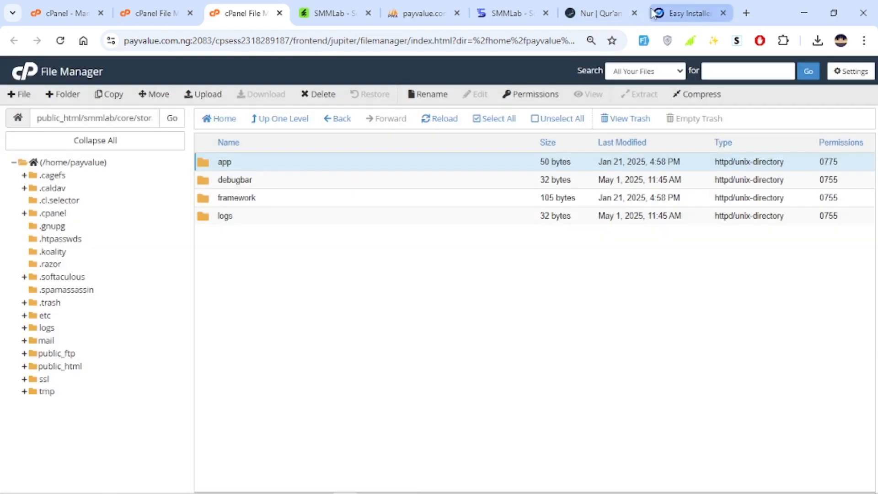
Check the installer requirements again and set the storage/framework folder's permissions to 0775
left_click(655, 13)
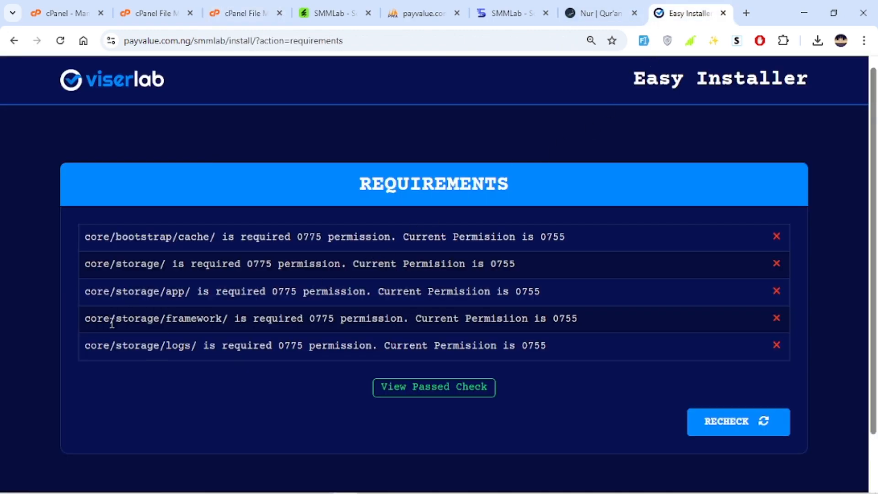
left_click(238, 12)
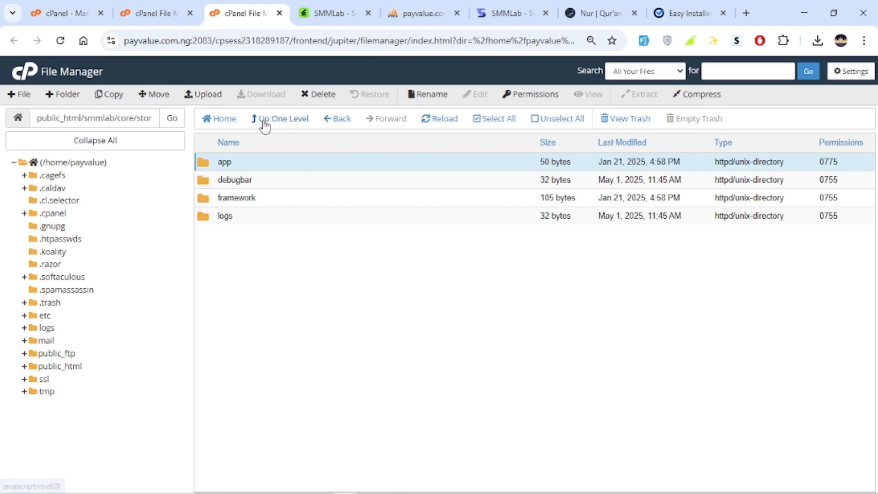
right_click(283, 195)
left_click(320, 252)
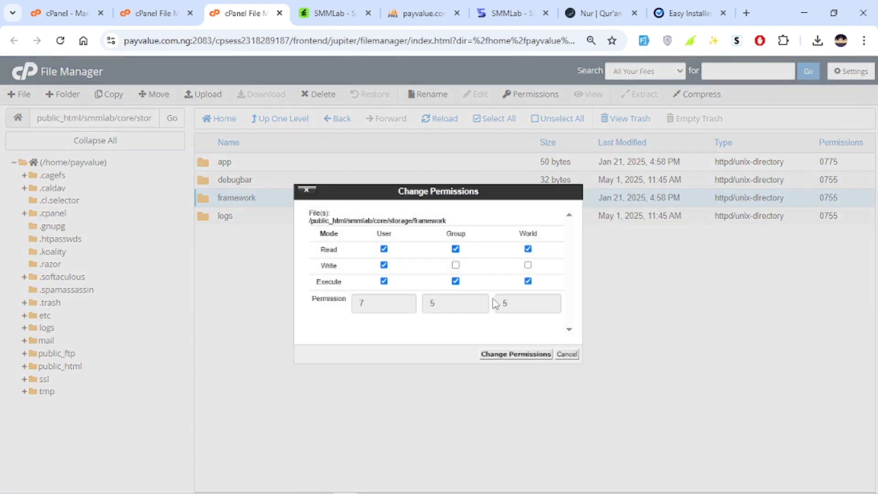
left_click(499, 352)
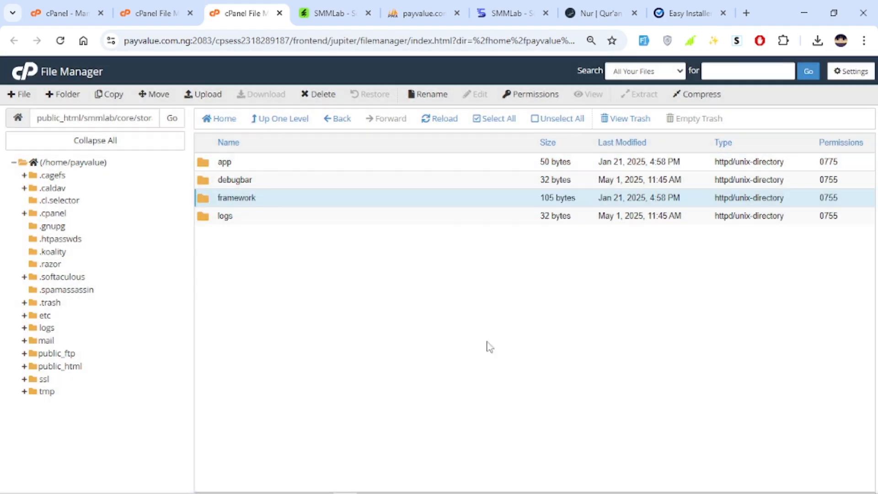
Set the storage/logs folder's permissions to 0775 by adding group write
right_click(269, 217)
left_click(305, 280)
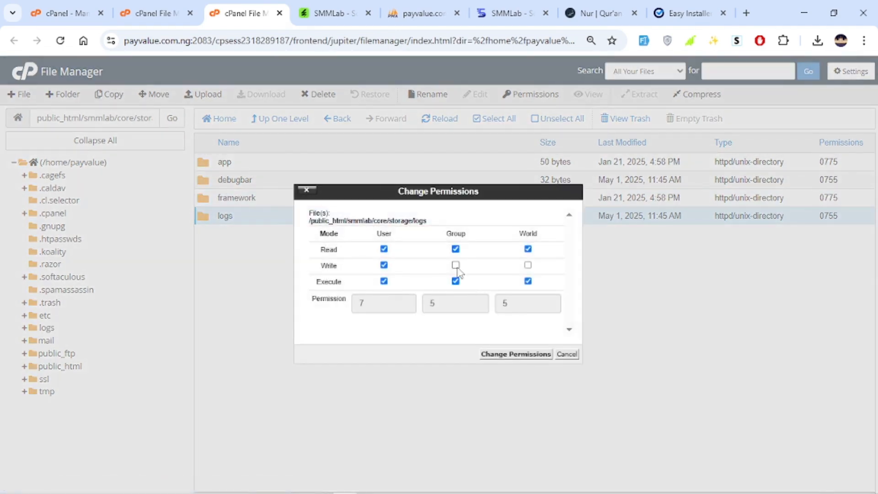
left_click(455, 266)
left_click(515, 354)
Recheck the installer requirements and proceed to the next step
left_click(688, 13)
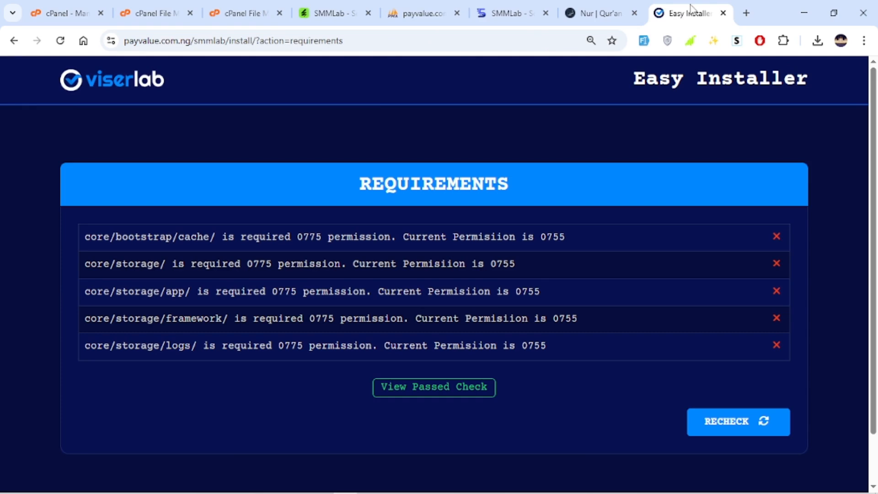
left_click(740, 434)
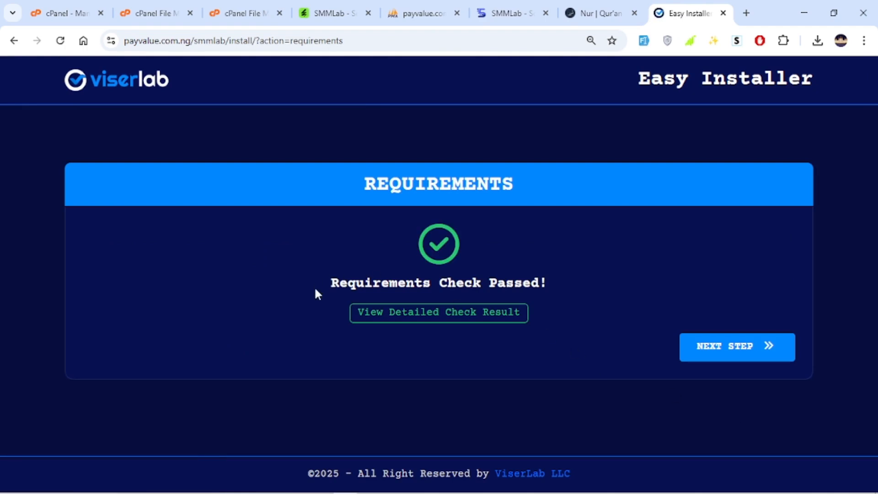
left_click(746, 352)
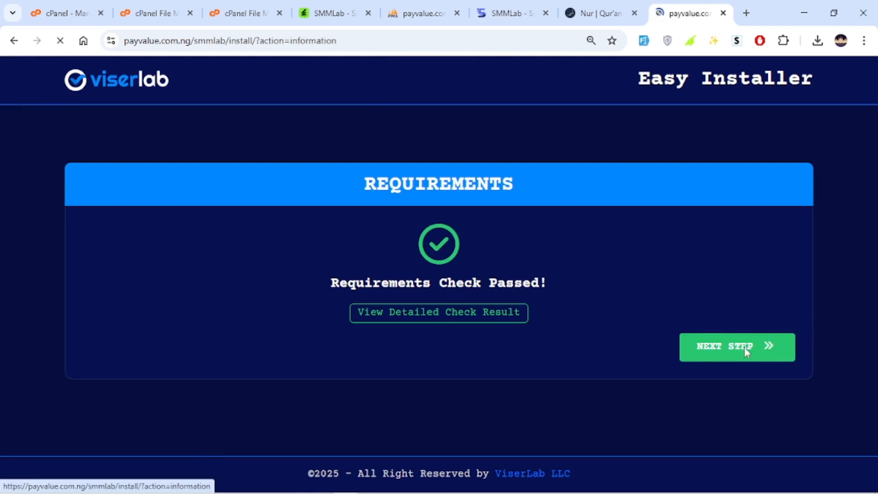
Fill in the database details with user payvalue_mms and host 127.0.0.1, then select the password field
scroll(204, 319, "down", 5)
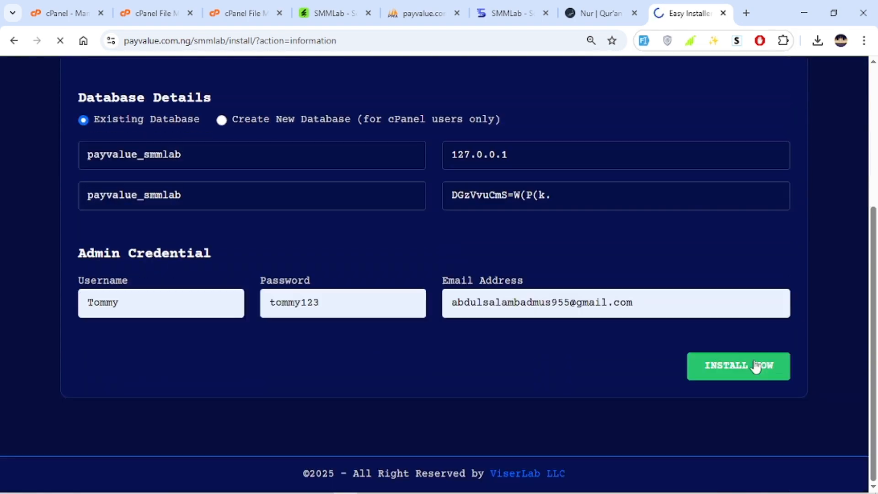
left_click(754, 367)
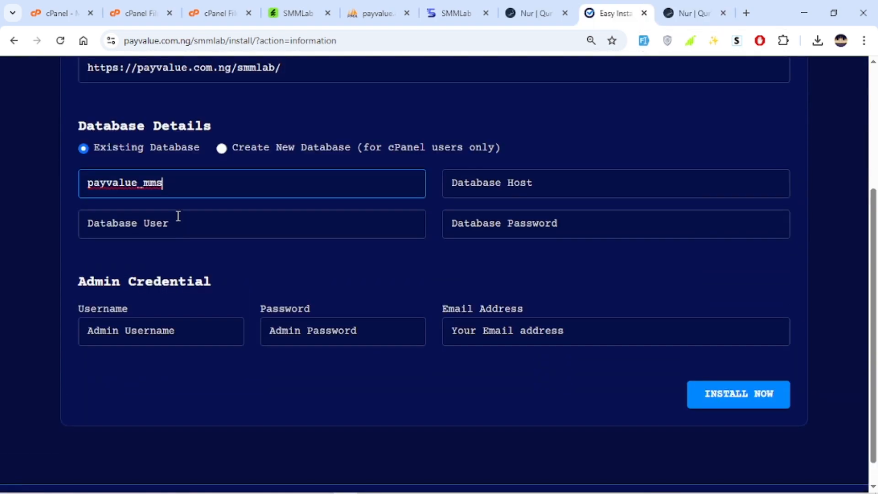
left_click(187, 229)
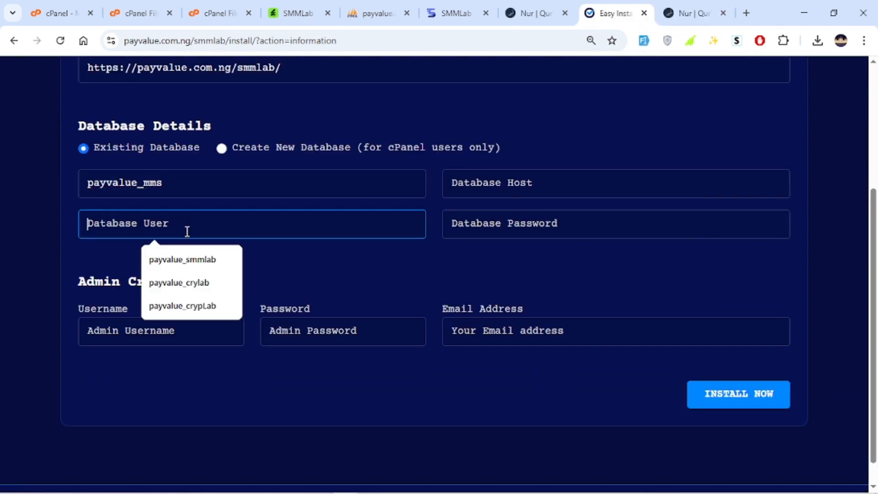
key("ctrl+v")
left_click(235, 279)
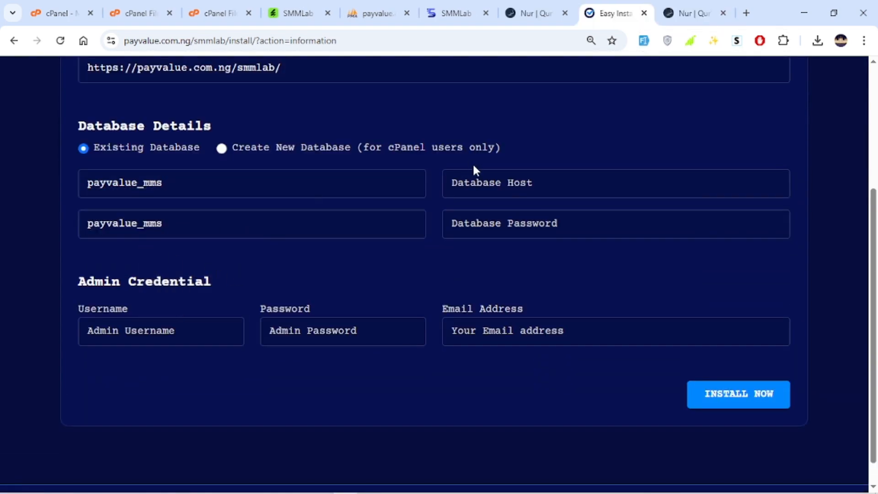
left_click(490, 189)
left_click(544, 223)
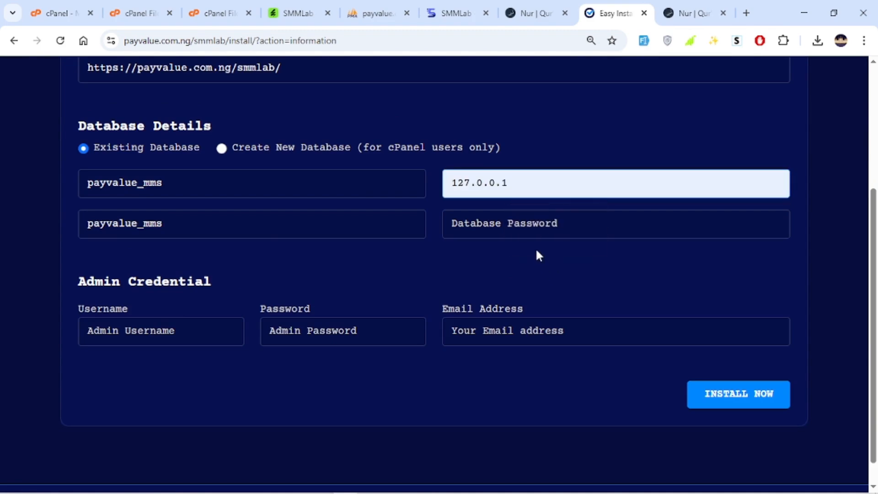
Cut the saved database password from the notes tab and return to the installer
left_click(693, 13)
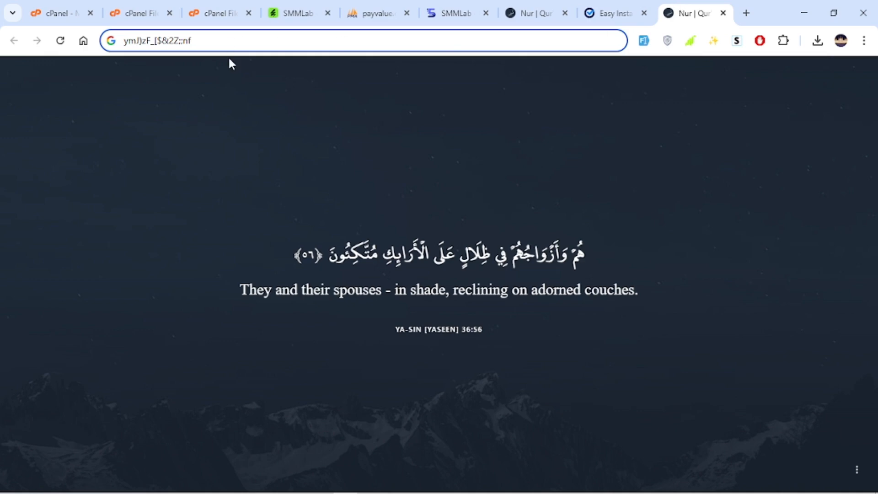
key("ctrl+a")
key("ctrl+x")
left_click(608, 13)
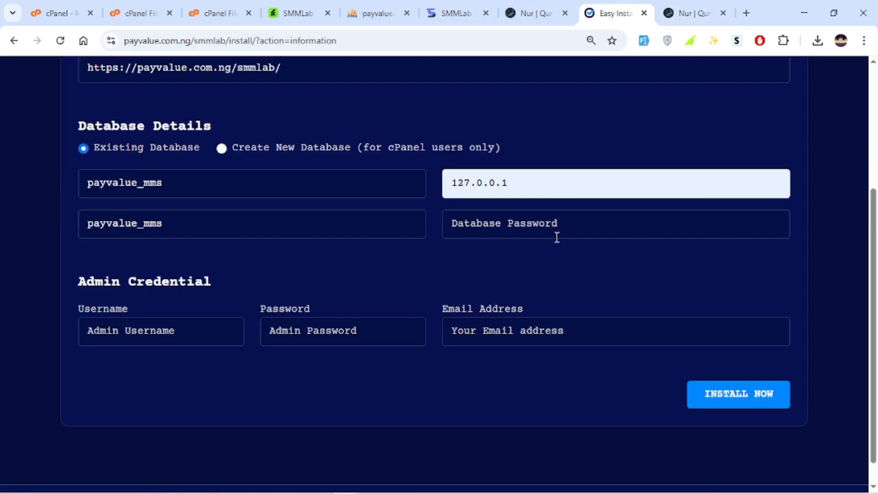
Paste the saved database password into the database password field
left_click(557, 238)
key("ctrl+v")
left_click(550, 265)
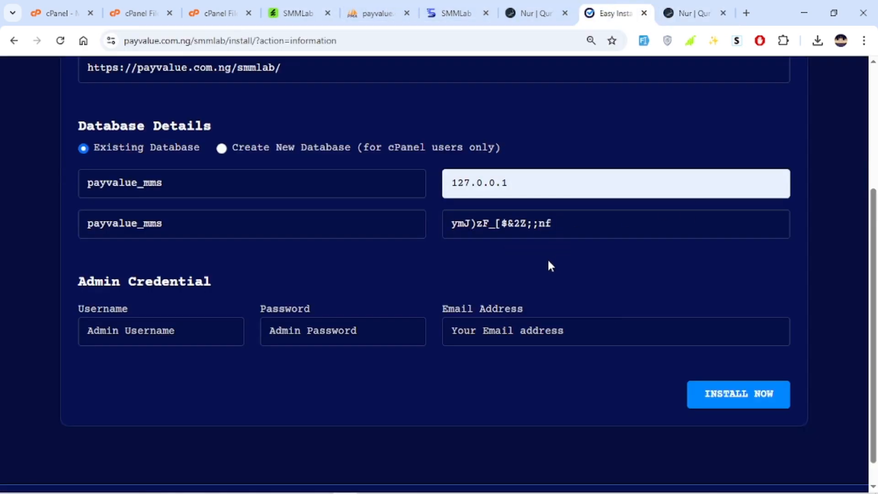
Enter the admin username, admin password and admin e-mail address, then start the installation
left_click(122, 343)
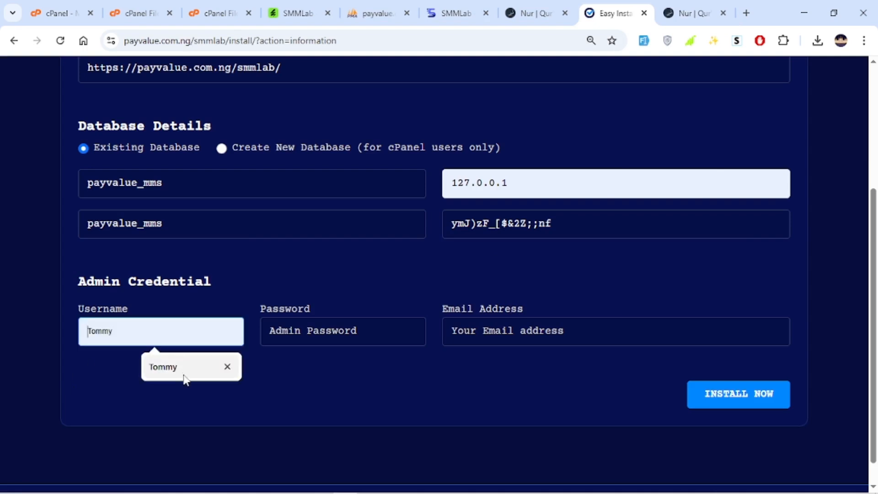
left_click(184, 379)
left_click(281, 329)
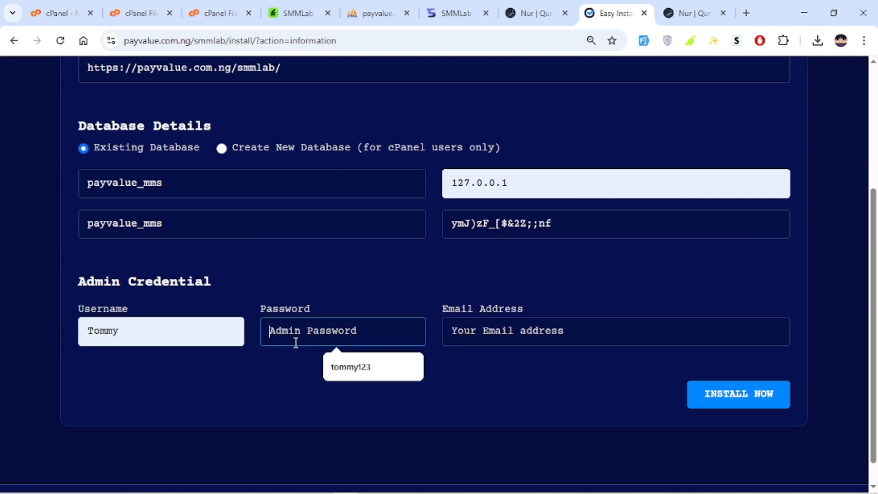
left_click(358, 368)
left_click(482, 328)
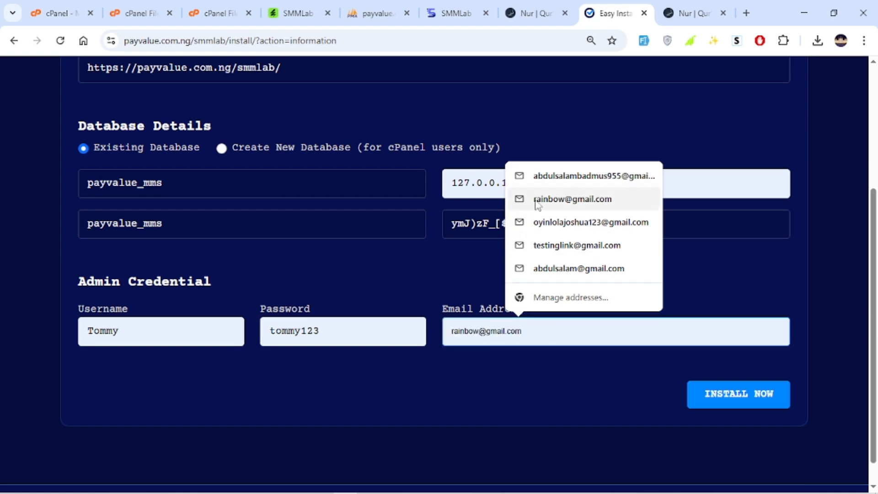
left_click(561, 178)
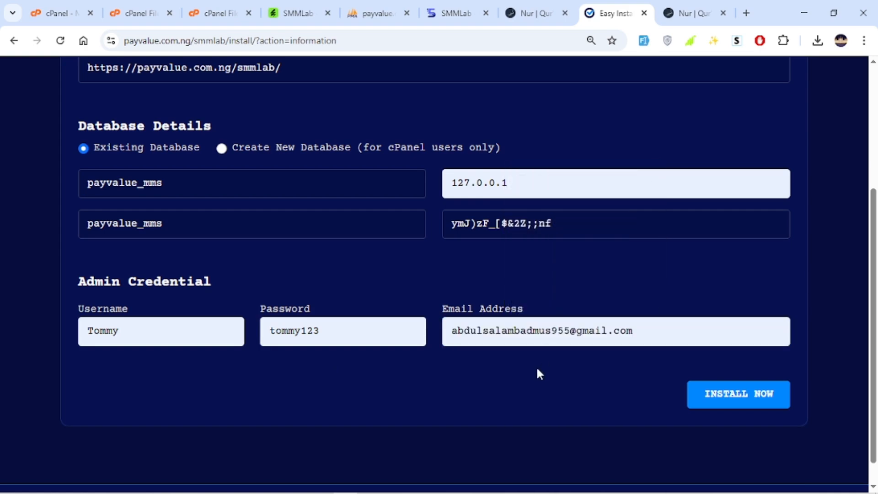
left_click(741, 396)
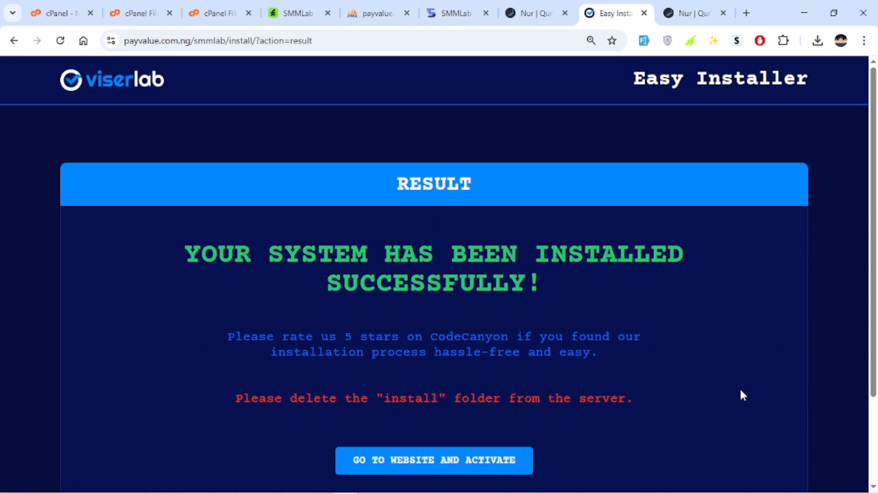
Read the installation result message and its instruction about the install folder
left_click_drag(111, 222, 655, 265)
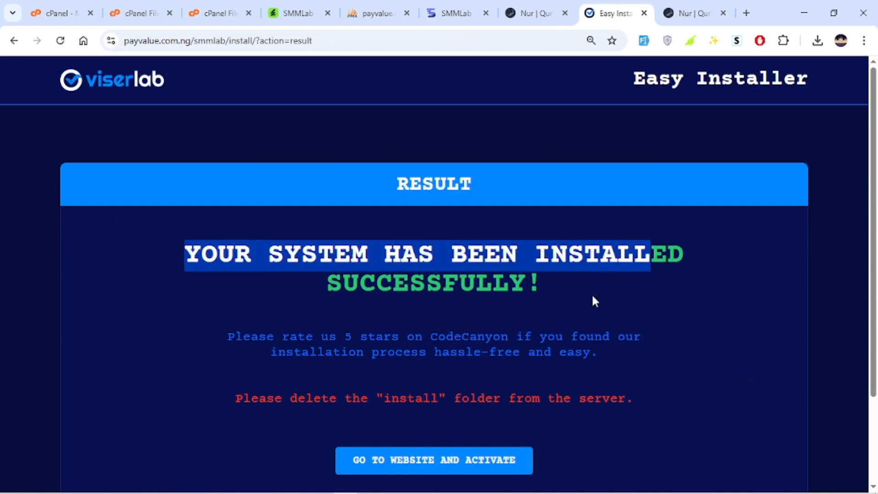
left_click(577, 290)
scroll(577, 290, "down", 3)
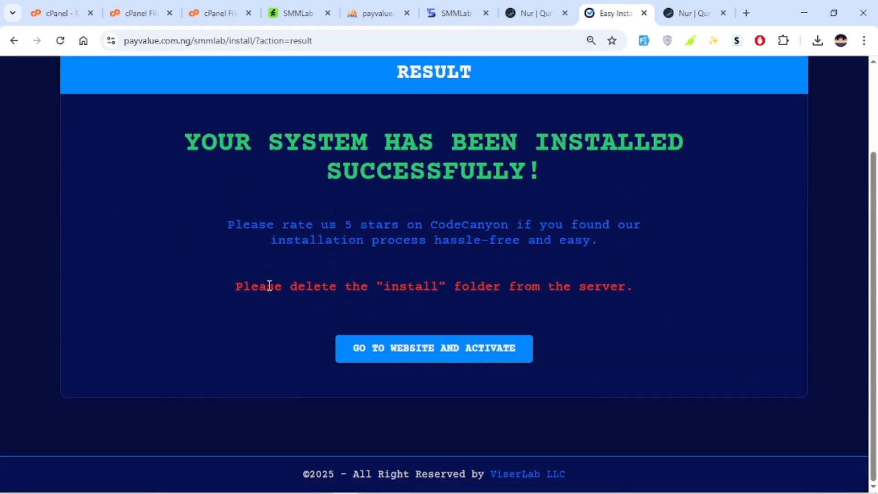
left_click_drag(242, 286, 723, 281)
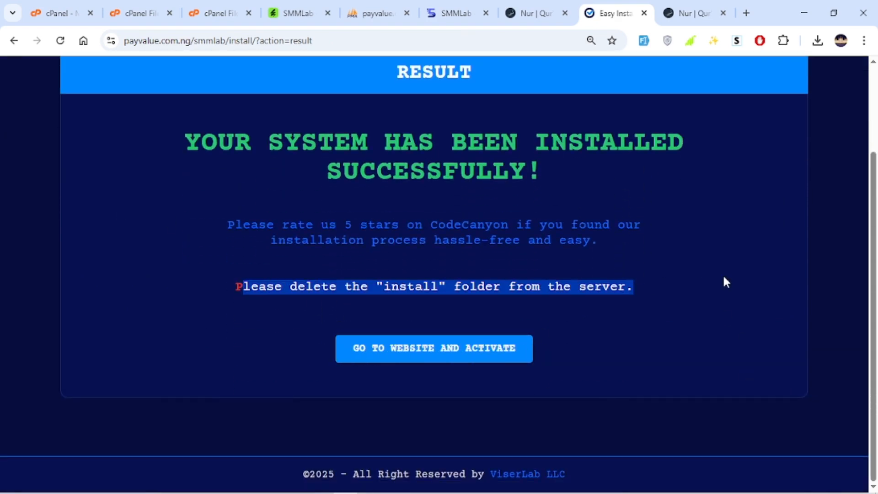
left_click(235, 13)
left_click(263, 120)
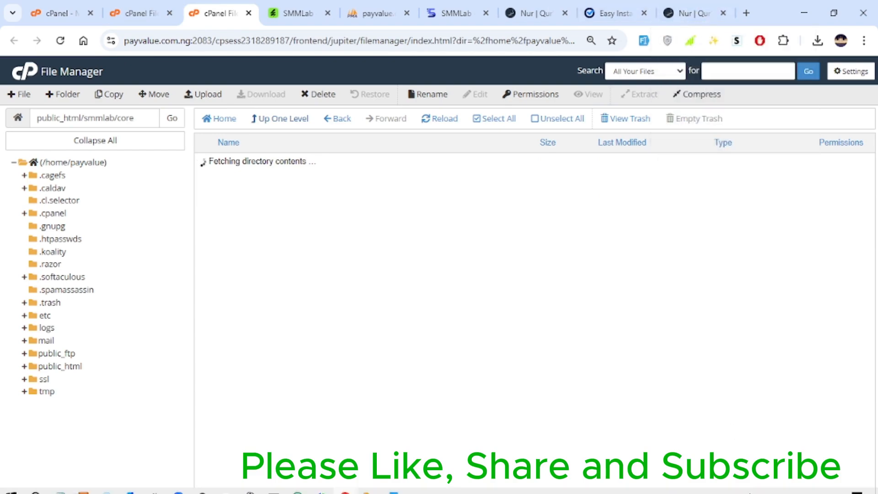
left_click(774, 484)
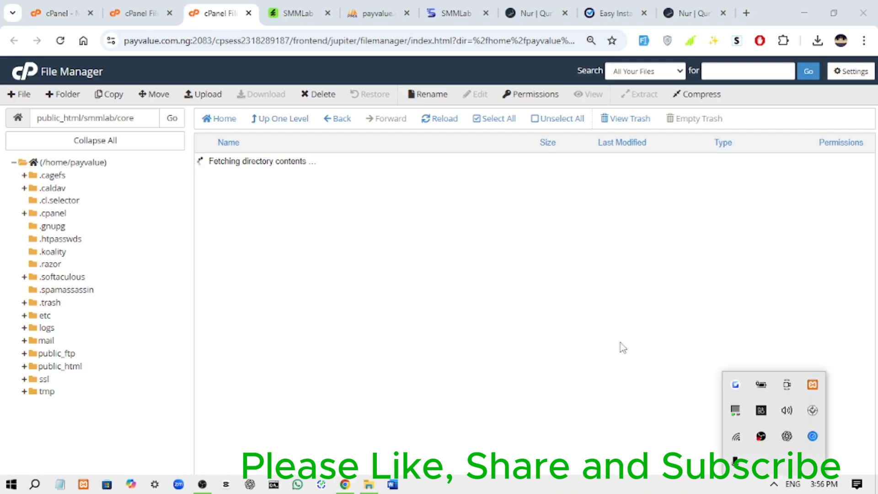
left_click(477, 287)
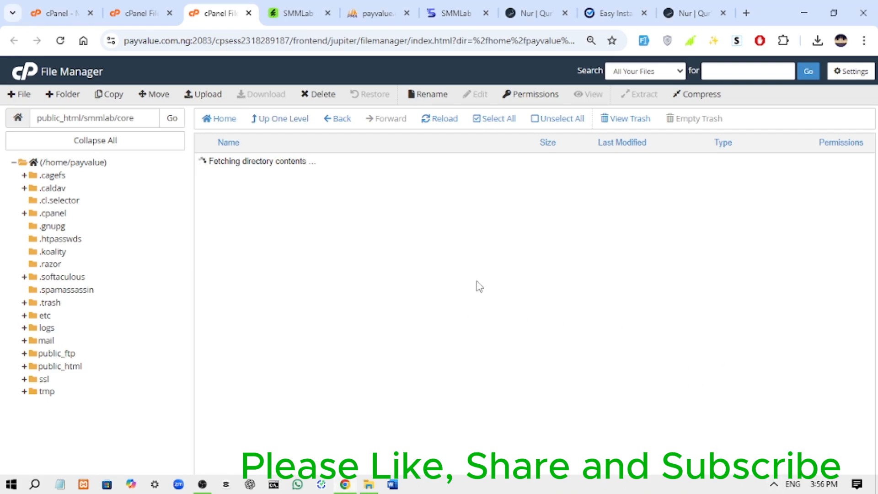
left_click(700, 14)
left_click(608, 15)
left_click(276, 323)
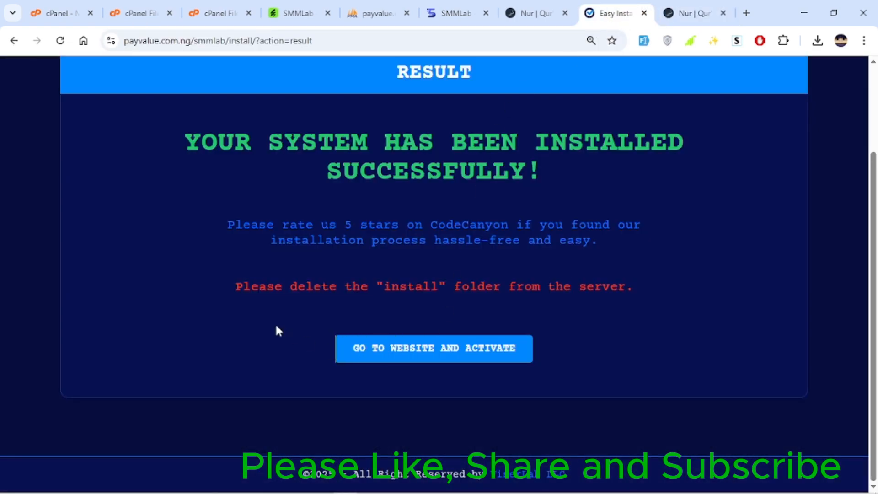
left_click(211, 15)
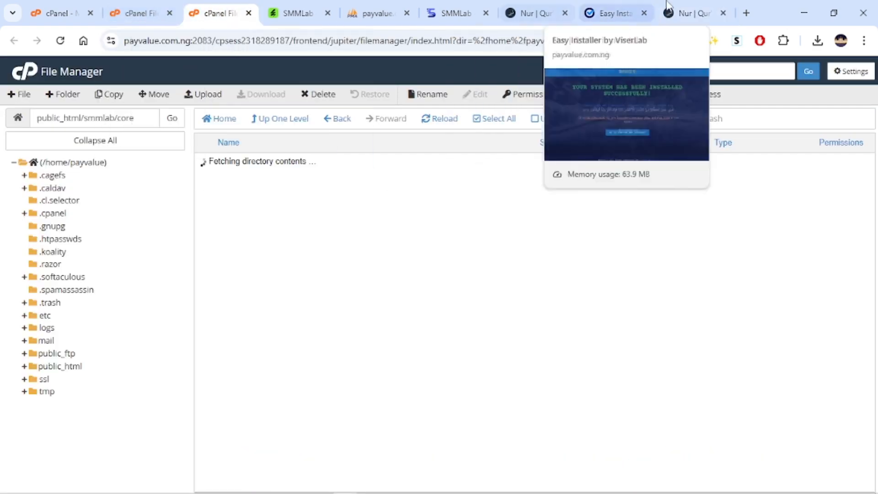
left_click(698, 14)
left_click(587, 6)
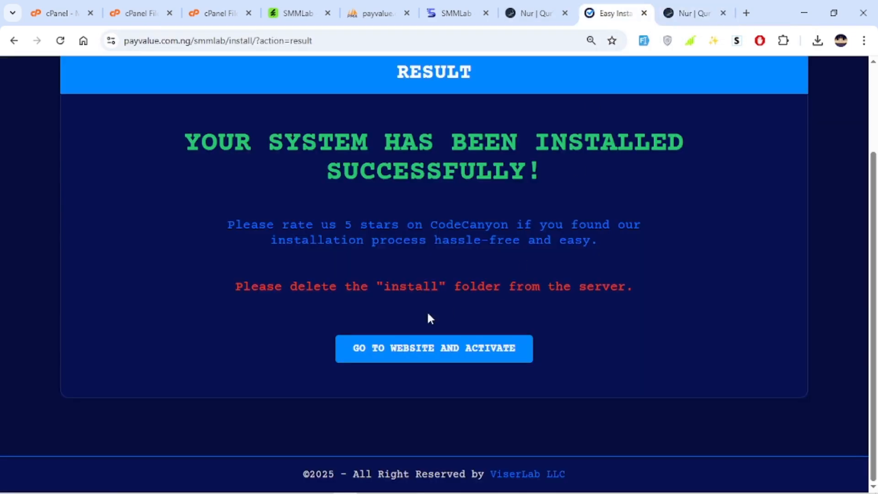
left_click(139, 25)
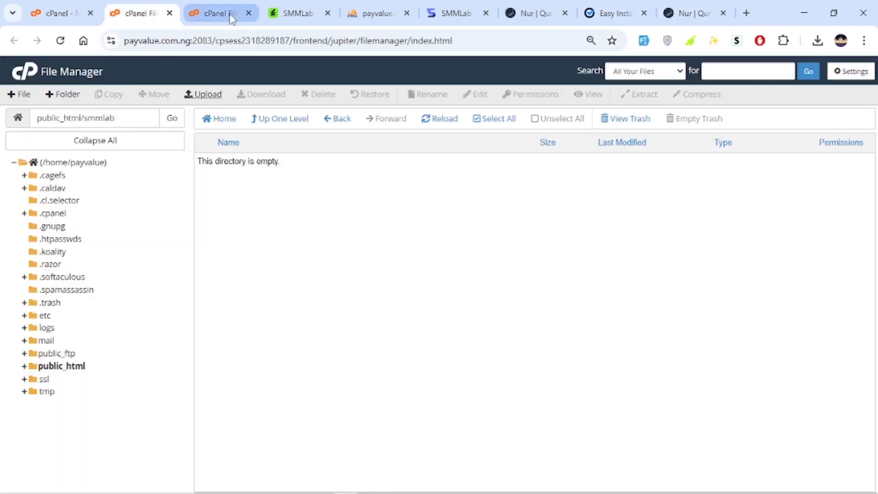
left_click(229, 21)
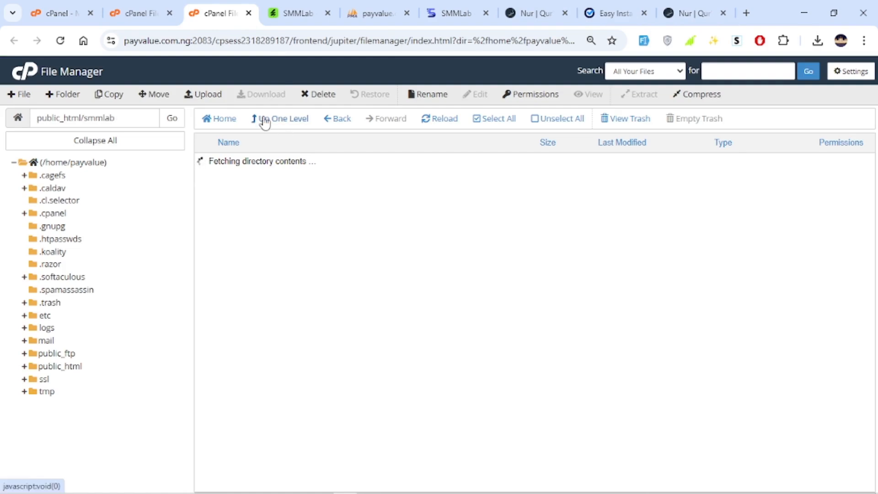
Open a new tab and search for network speed test
left_click(747, 13)
type("netw")
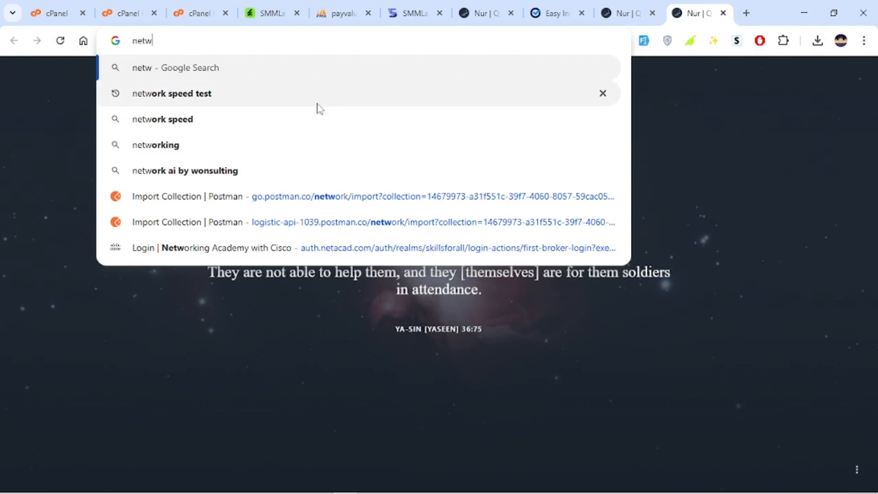
left_click(318, 92)
Permanently delete the install folder from public_html/smmlab in File Manager
left_click(184, 16)
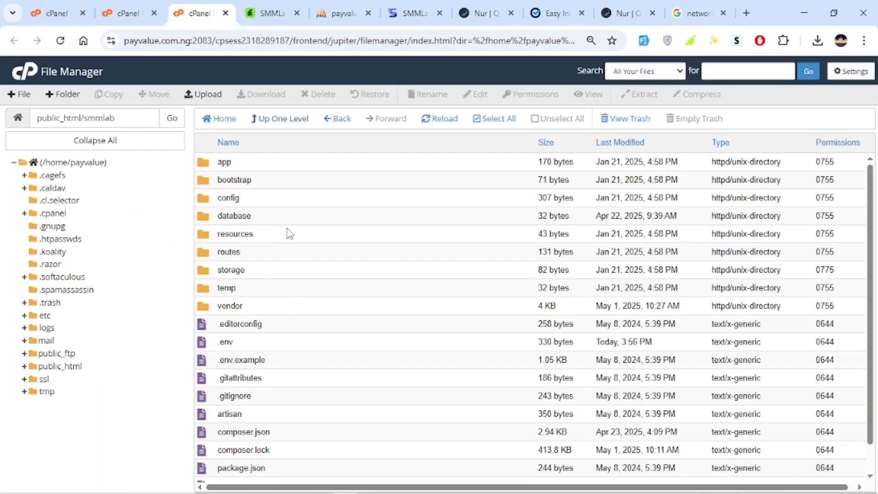
scroll(270, 211, "down", 1)
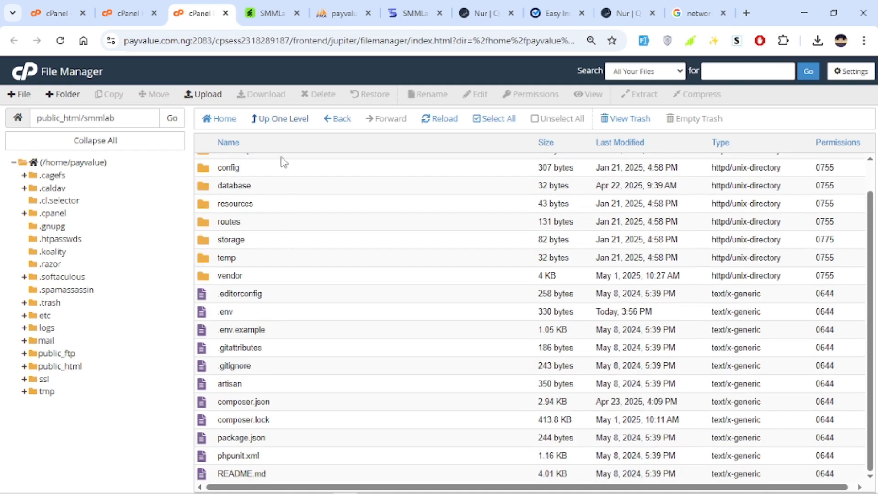
left_click(281, 131)
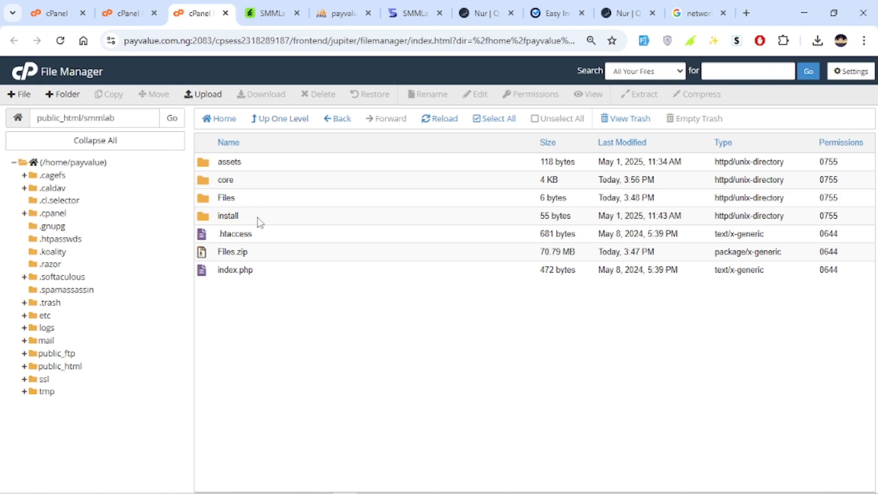
left_click(258, 221)
right_click(257, 222)
left_click(306, 294)
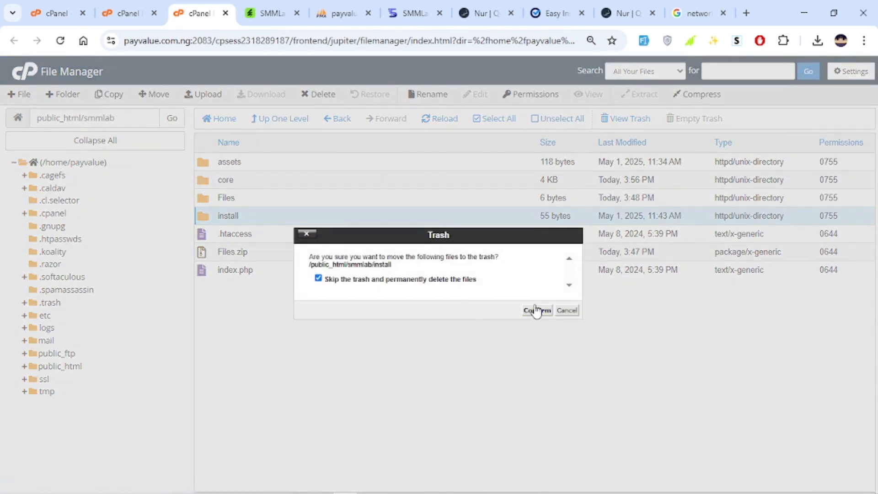
left_click(536, 311)
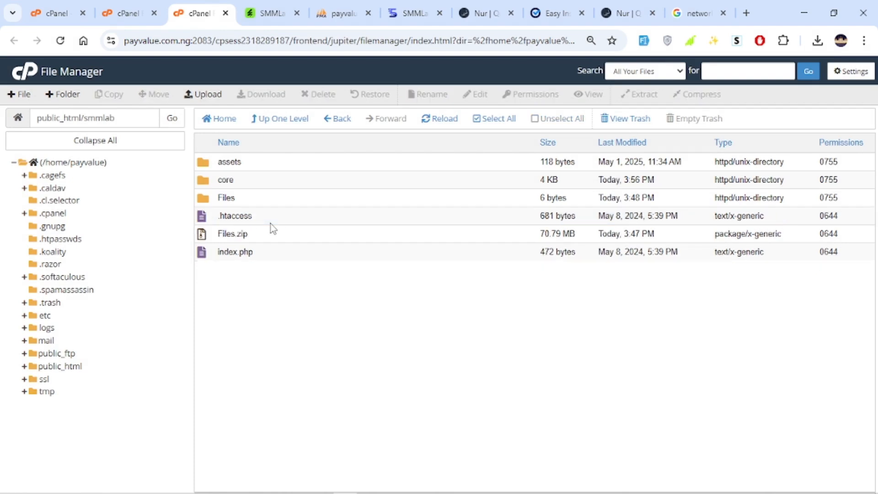
Browse the installed SMMLab website's home page and its sections
left_click(555, 13)
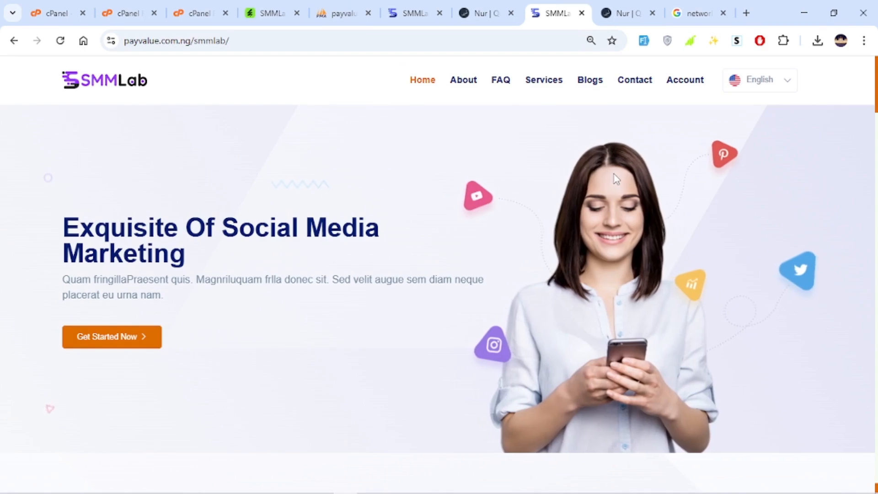
scroll(610, 177, "down", 10)
scroll(612, 180, "down", 20)
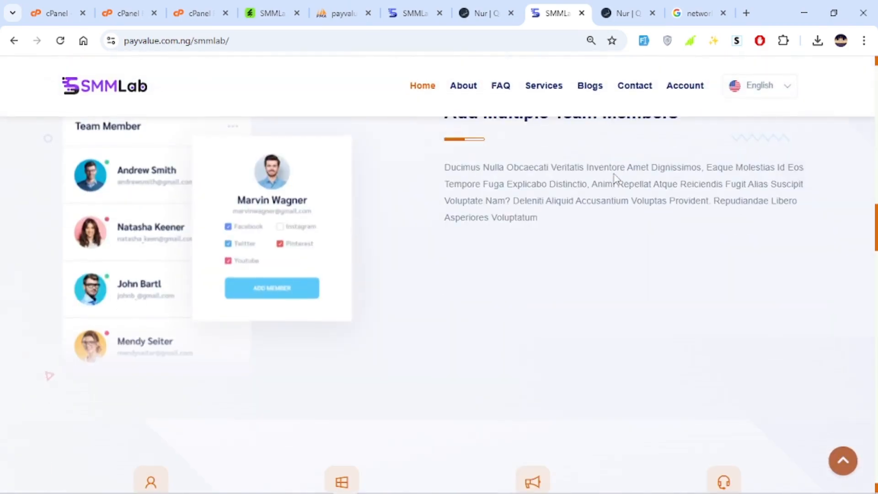
scroll(605, 190, "down", 10)
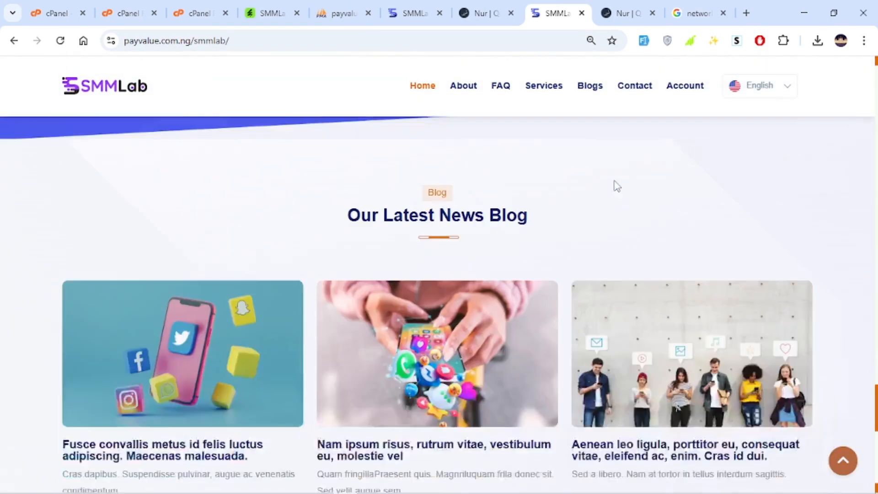
scroll(625, 183, "up", 10)
scroll(626, 176, "up", 15)
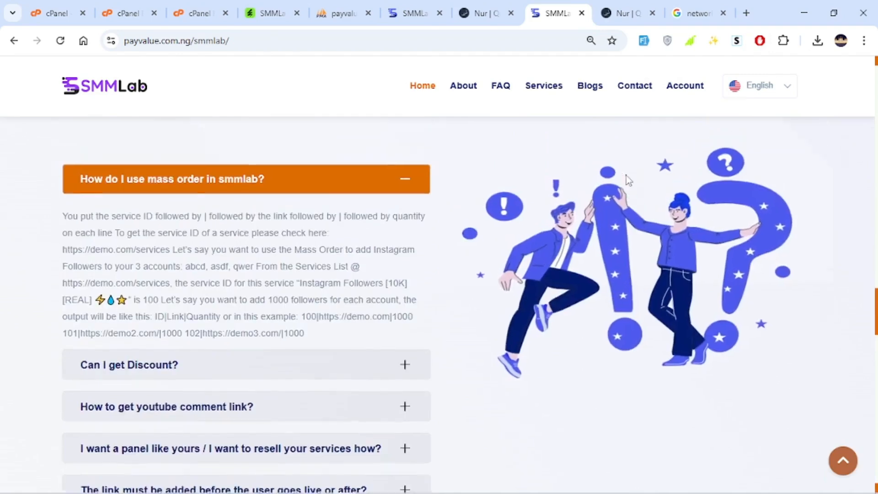
scroll(534, 163, "up", 2)
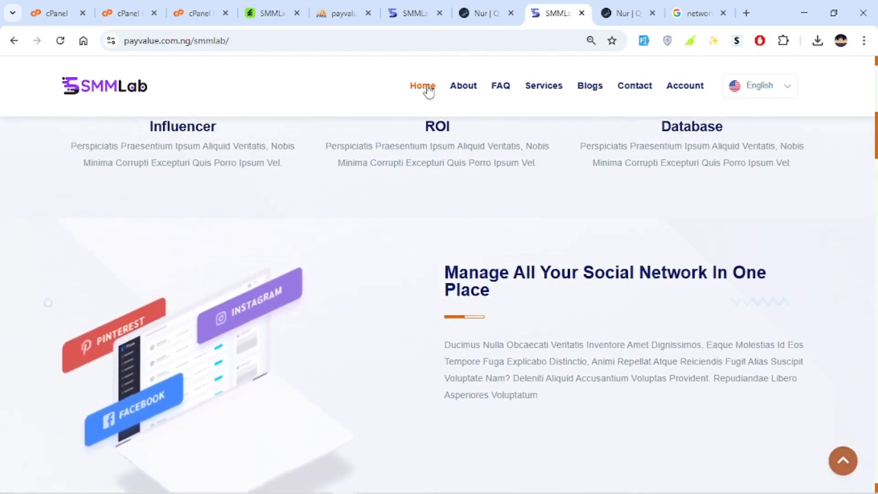
left_click(503, 87)
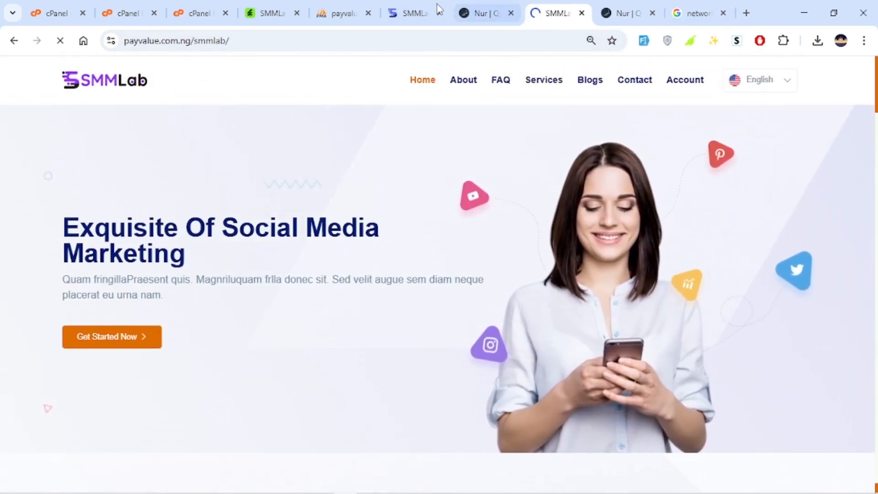
Review the SMMLab product page on CodeCanyon, including its demo access links
left_click(415, 9)
left_click(277, 9)
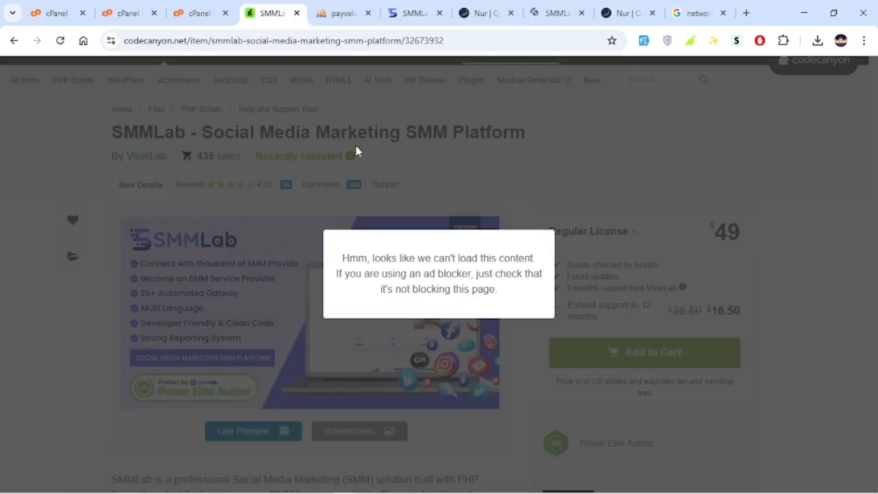
left_click(578, 219)
scroll(476, 250, "down", 15)
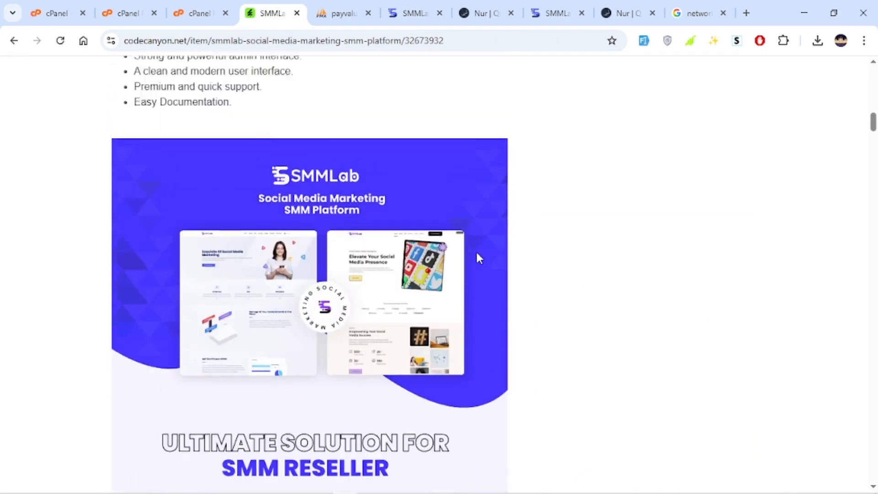
scroll(463, 157, "up", 8)
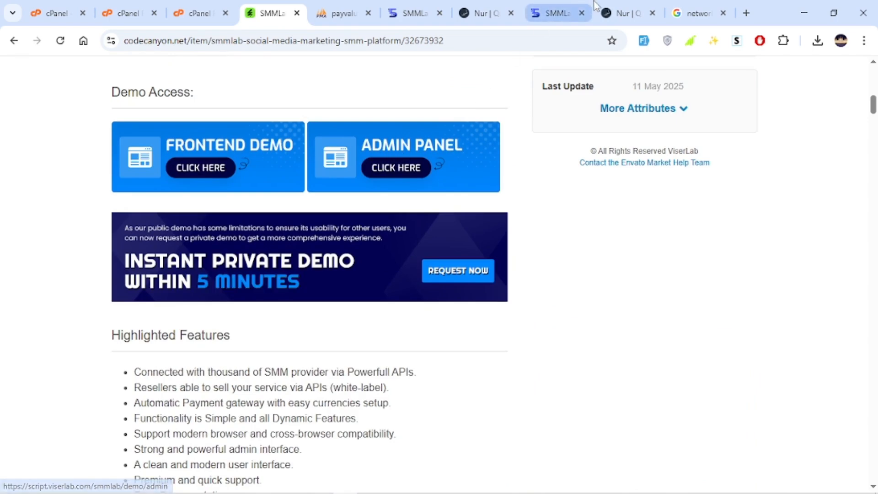
Open the site's admin login page at payvalue.com.ng/smmlab/admin
left_click(556, 12)
left_click(286, 43)
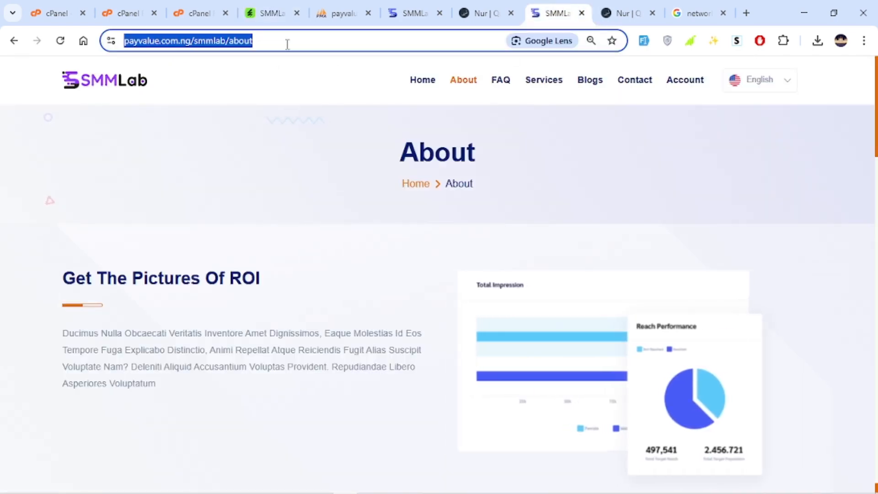
left_click(287, 43)
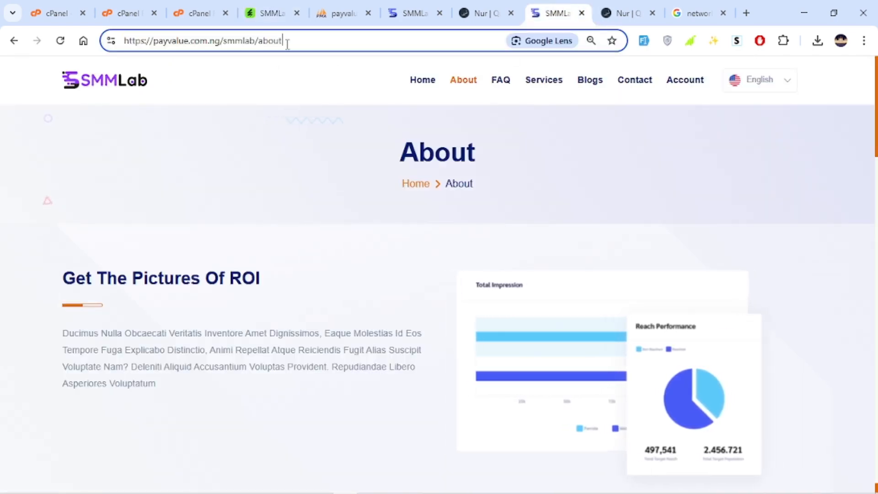
key("BackSpace")
key("BackSpace")
key("BackSpace")
key("BackSpace")
type("dmin")
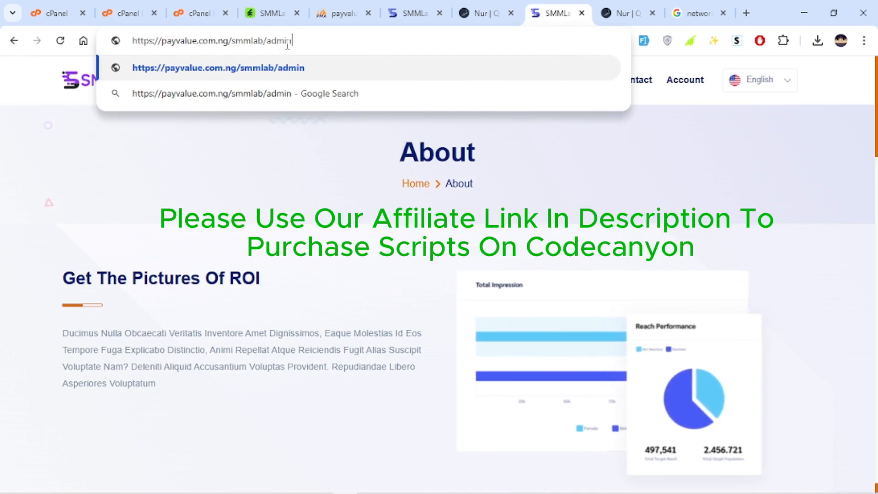
key("Return")
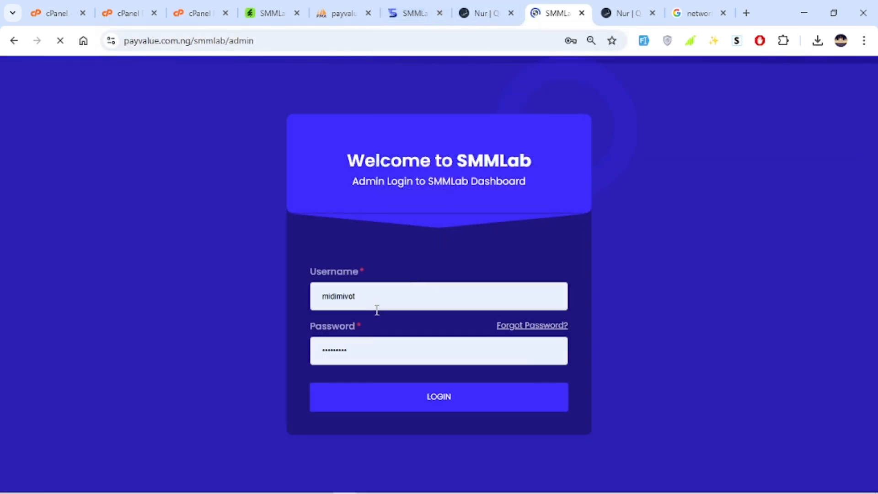
Log in to the SMMLab admin panel with the admin username and account password
left_click(351, 293)
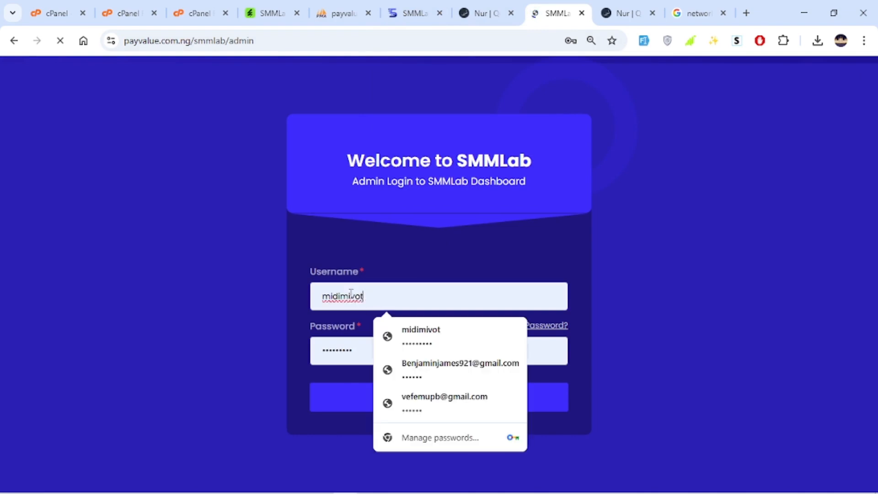
double_click(325, 293)
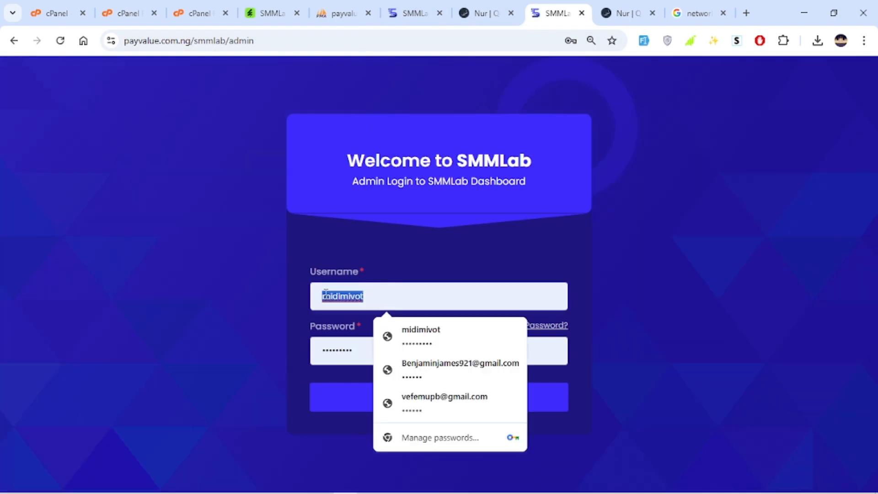
type("Tommy")
left_click(402, 354)
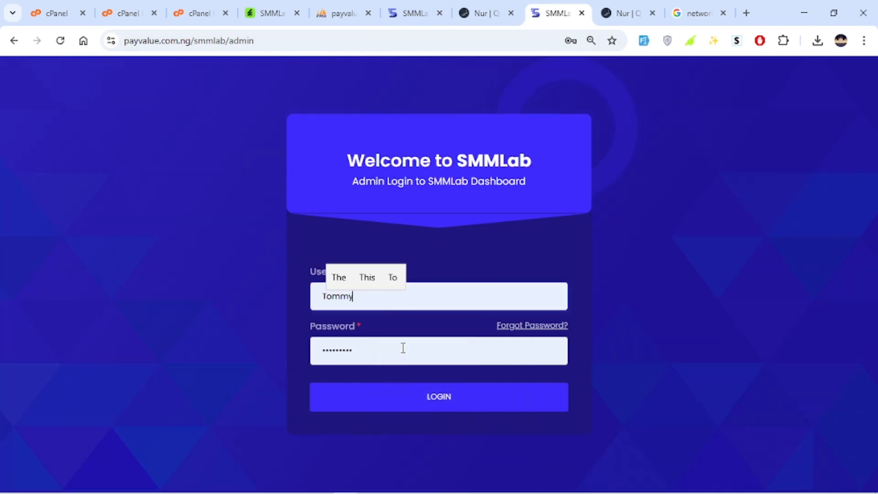
double_click(402, 350)
type("******")
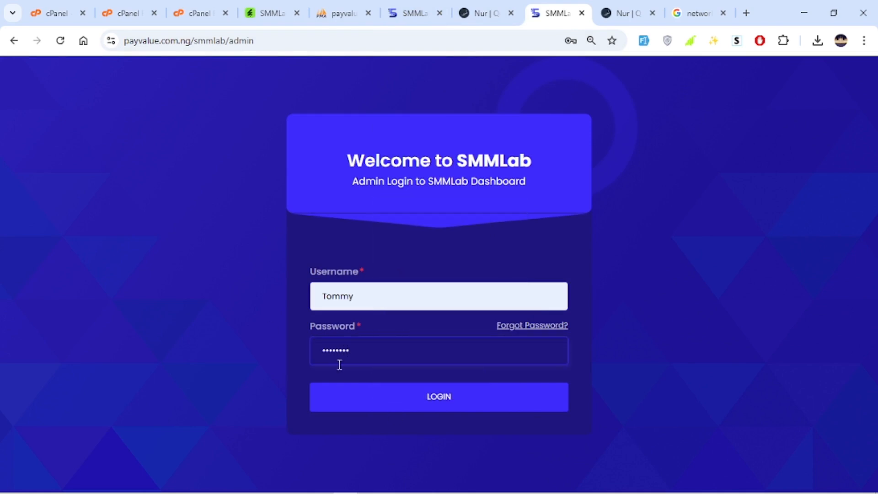
left_click(447, 392)
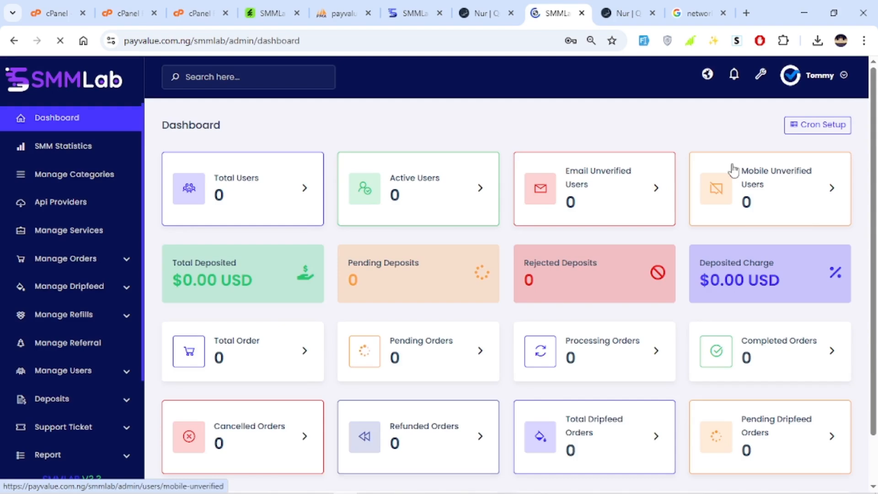
Review the admin dashboard, dismissing the browser's password notice and stepping through the setup checklist prompts
scroll(500, 292, "down", 3)
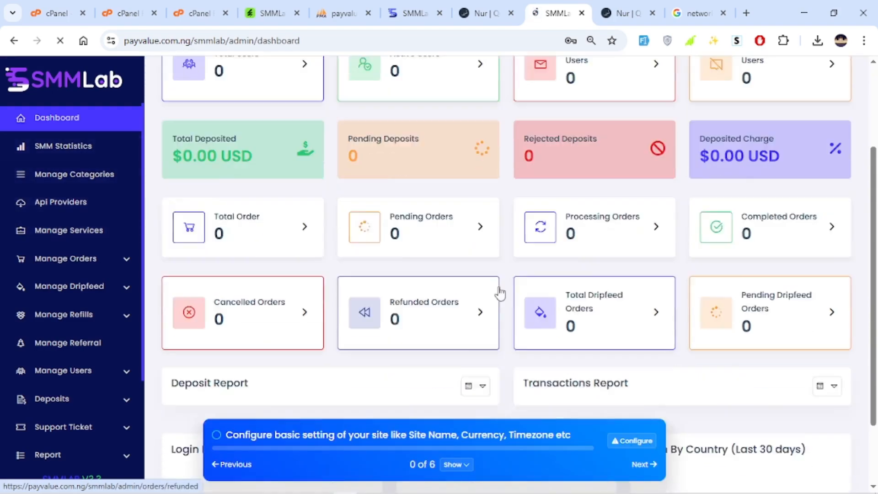
scroll(500, 293, "down", 2)
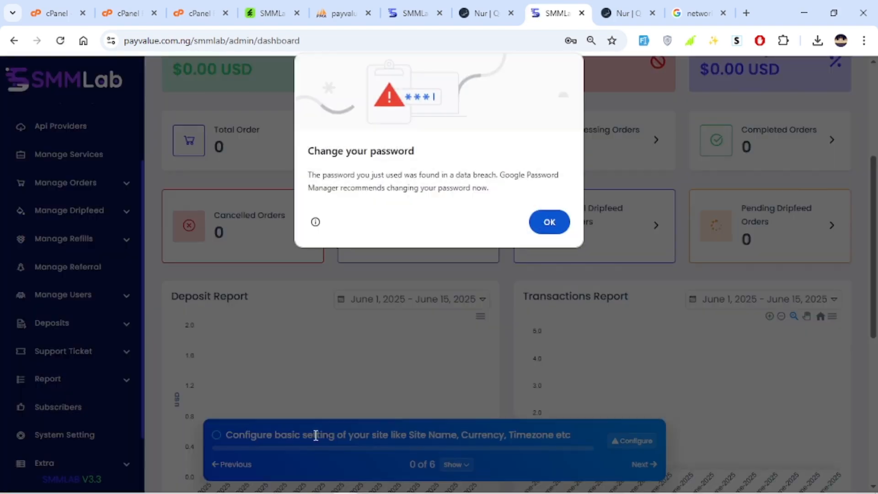
left_click(549, 221)
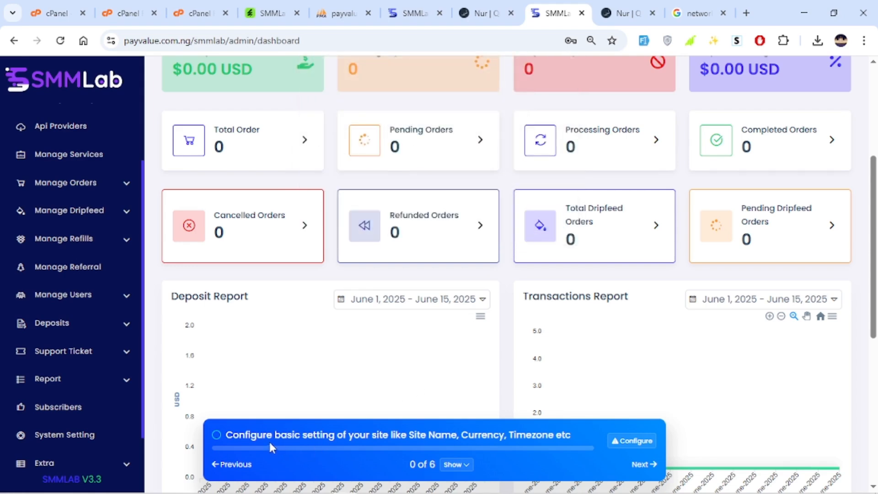
left_click(642, 464)
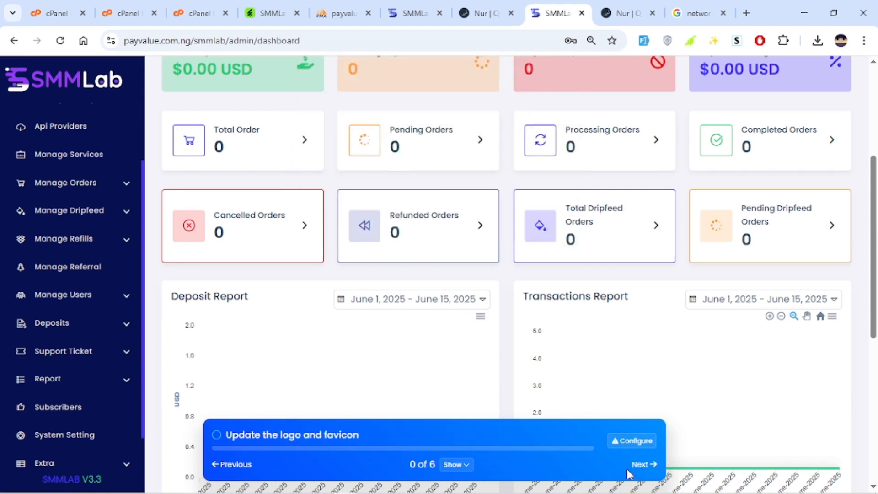
left_click(631, 467)
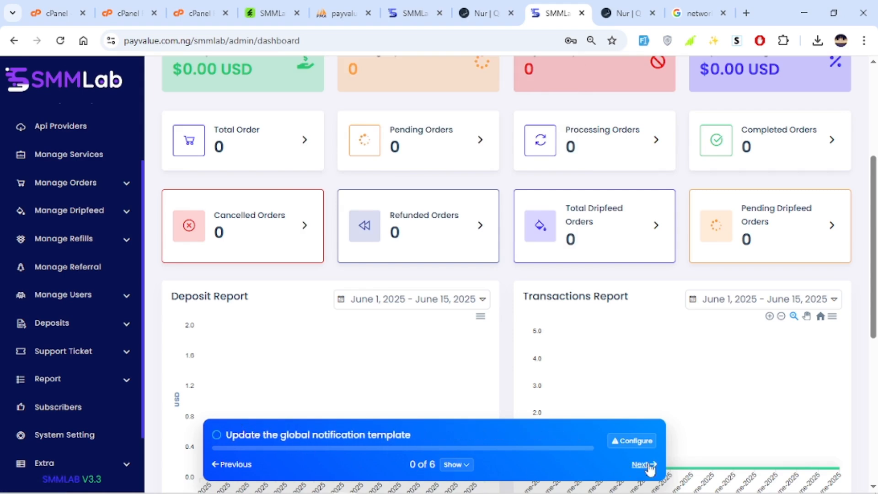
left_click(649, 467)
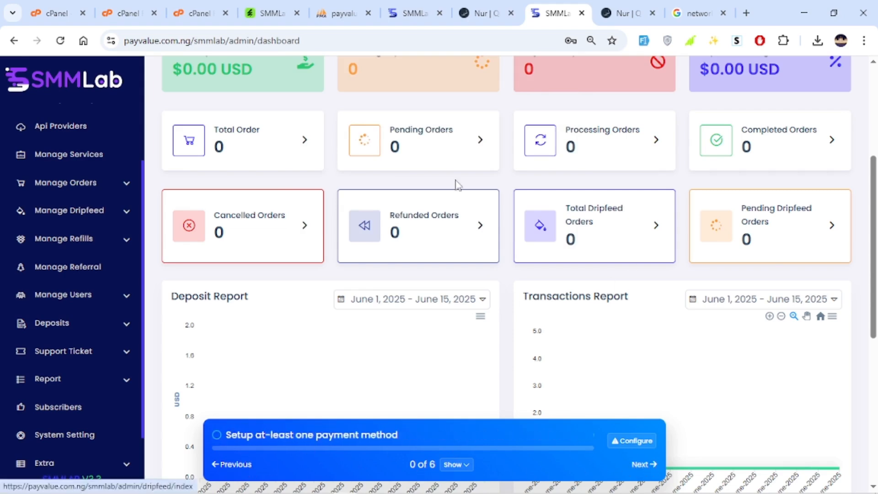
scroll(455, 185, "up", 5)
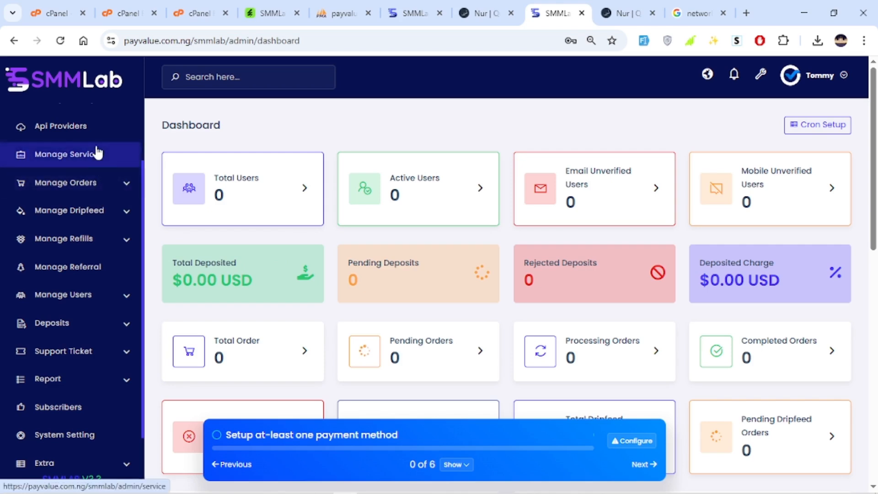
scroll(121, 290, "down", 1)
scroll(131, 231, "up", 3)
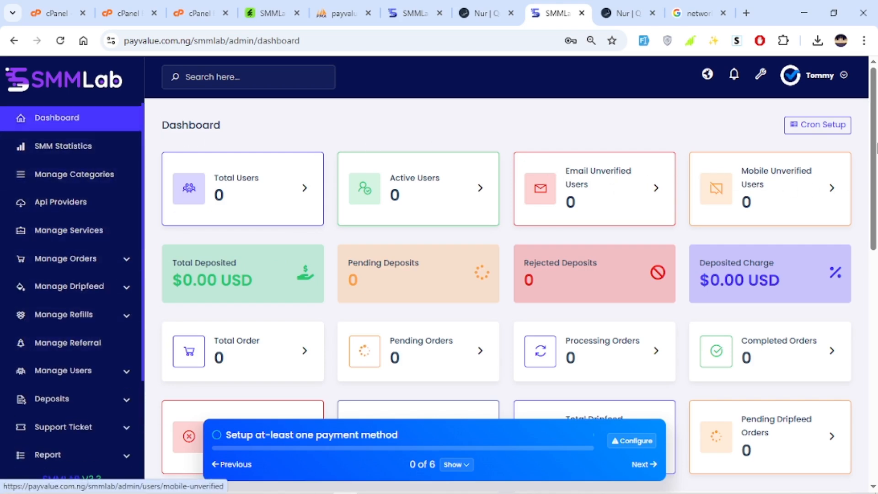
scroll(874, 148, "down", 7)
scroll(862, 197, "up", 4)
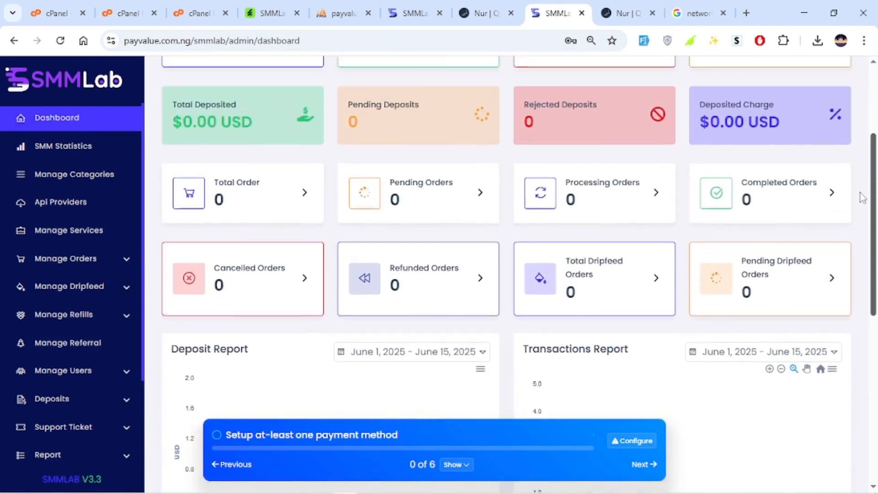
scroll(863, 197, "up", 3)
scroll(833, 91, "up", 1)
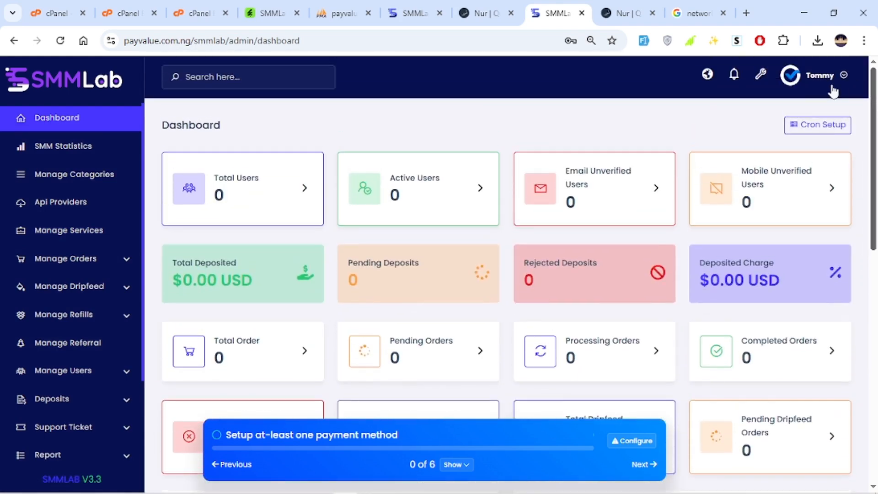
Review the admin profile page's information and return to the dashboard
left_click(820, 80)
left_click(783, 100)
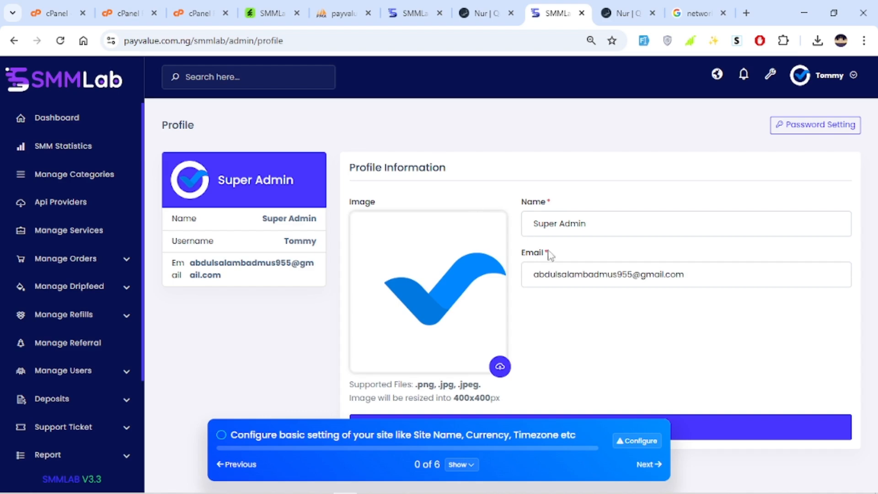
left_click_drag(737, 279, 618, 296)
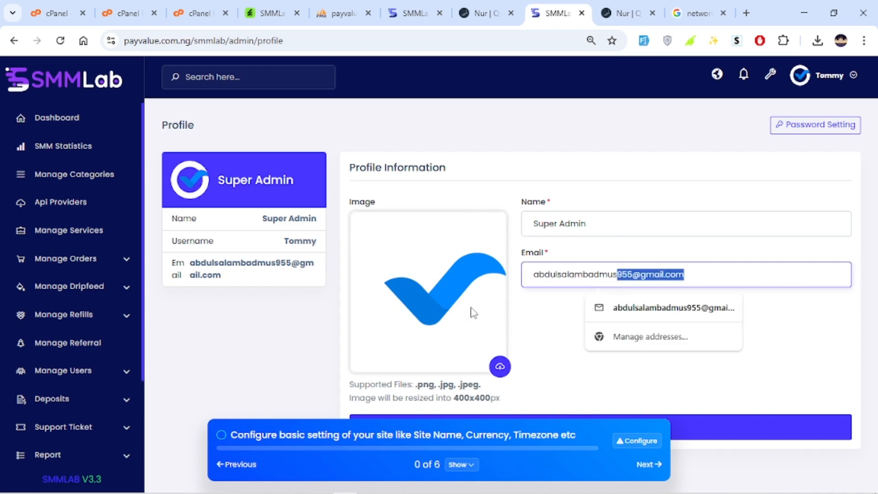
left_click_drag(280, 247, 312, 242)
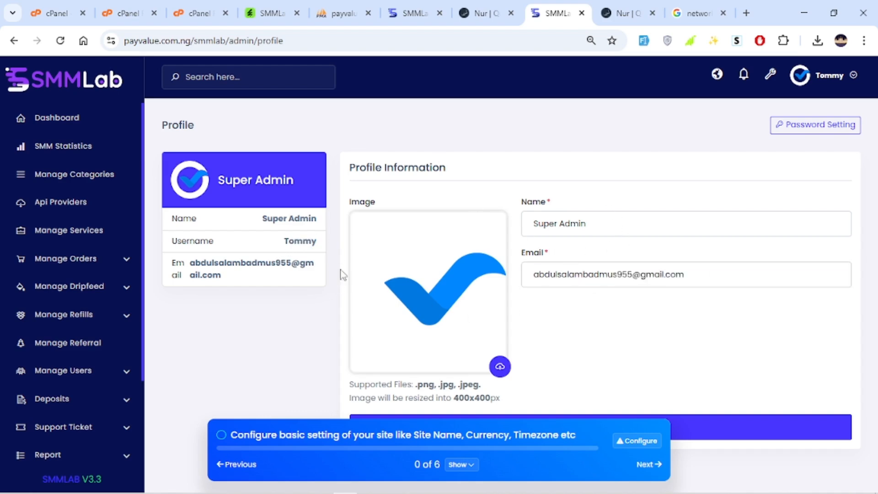
left_click(50, 119)
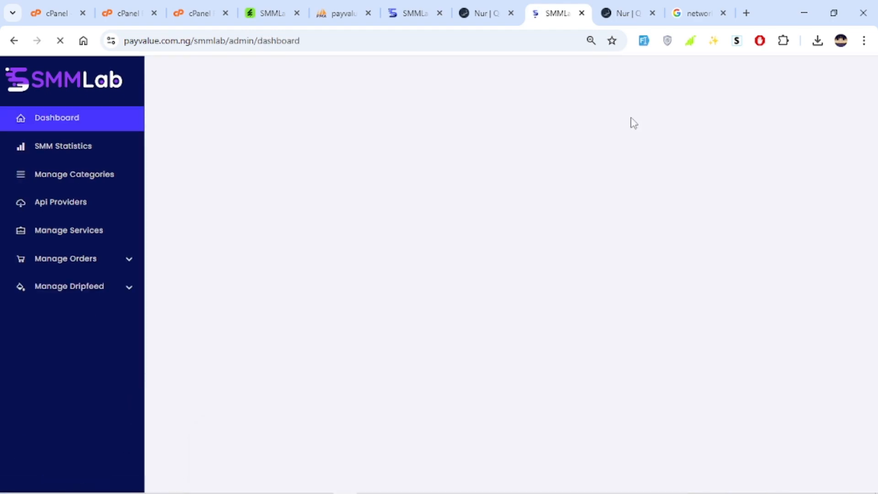